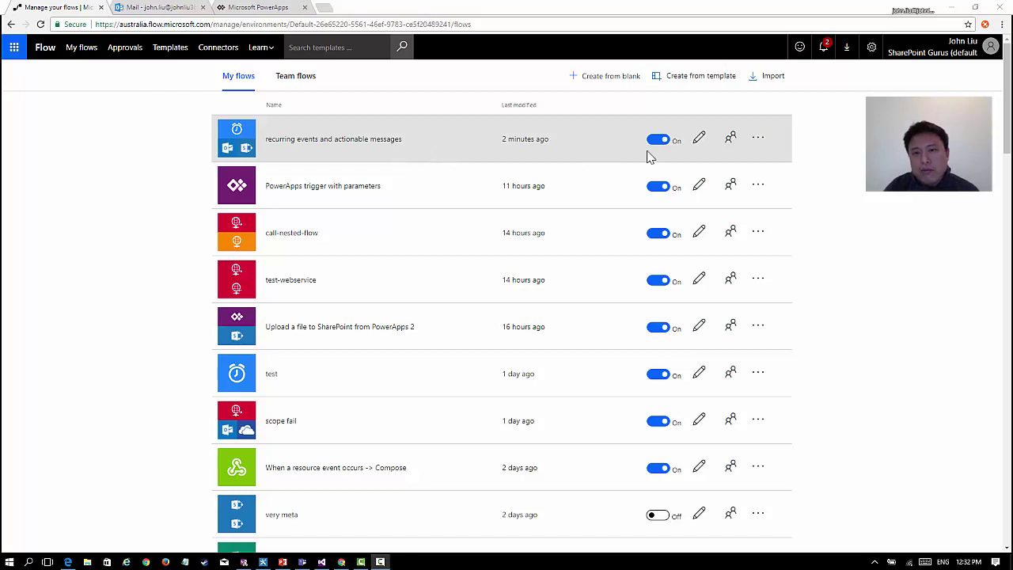
# Open the 'recurring events and actionable messages' flow from My flows.
pyautogui.click(447, 149)
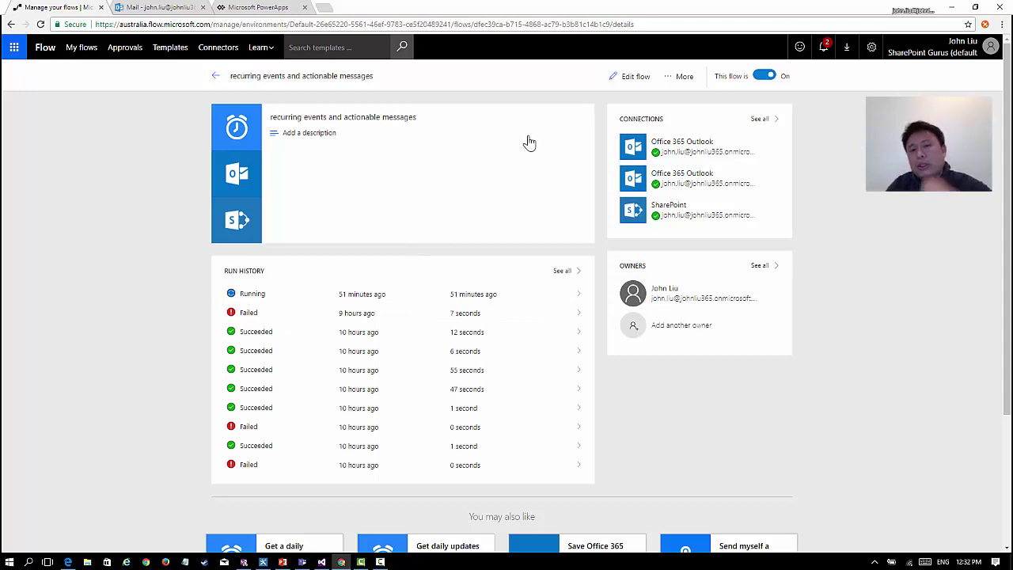
# Edit the flow, collapse the Switch step, and glance at the calendar in the Mail app.
pyautogui.click(630, 86)
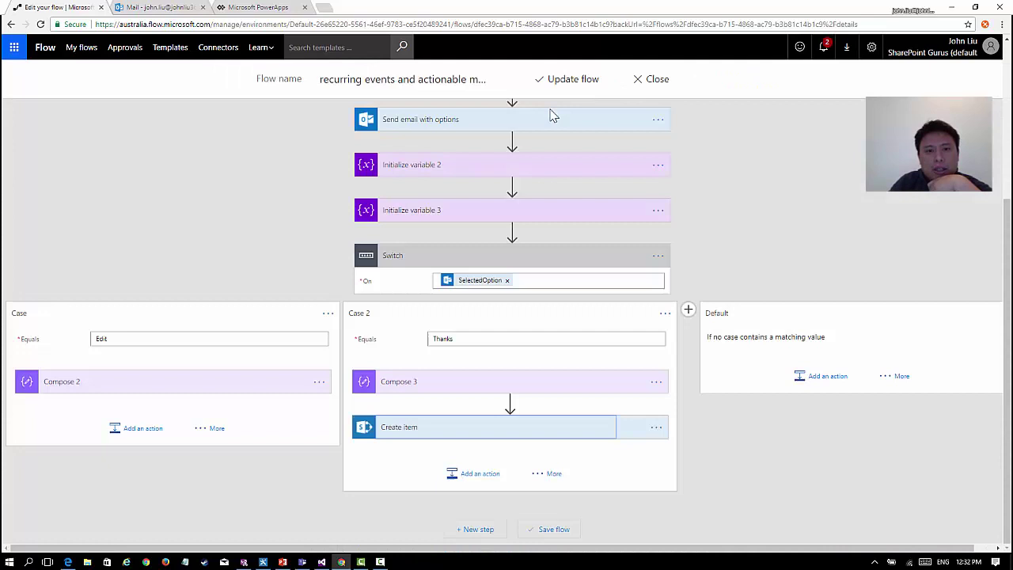
pyautogui.click(443, 257)
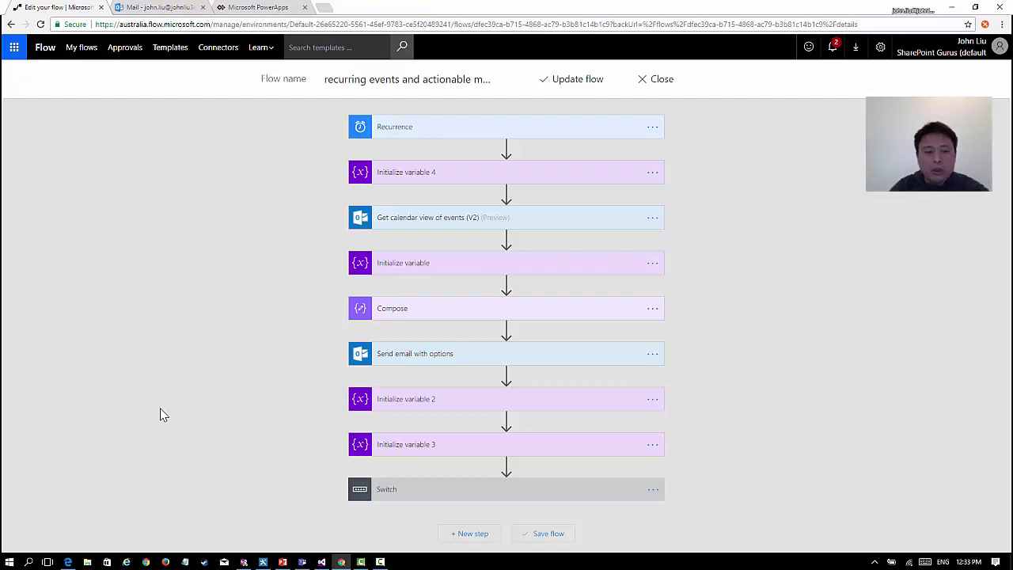
pyautogui.moveTo(345, 567)
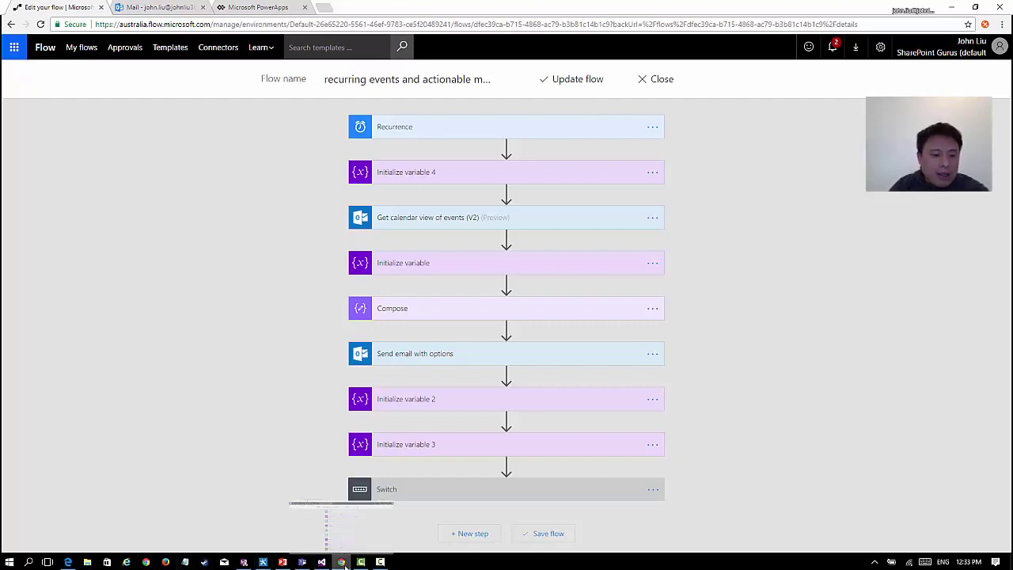
pyautogui.click(226, 562)
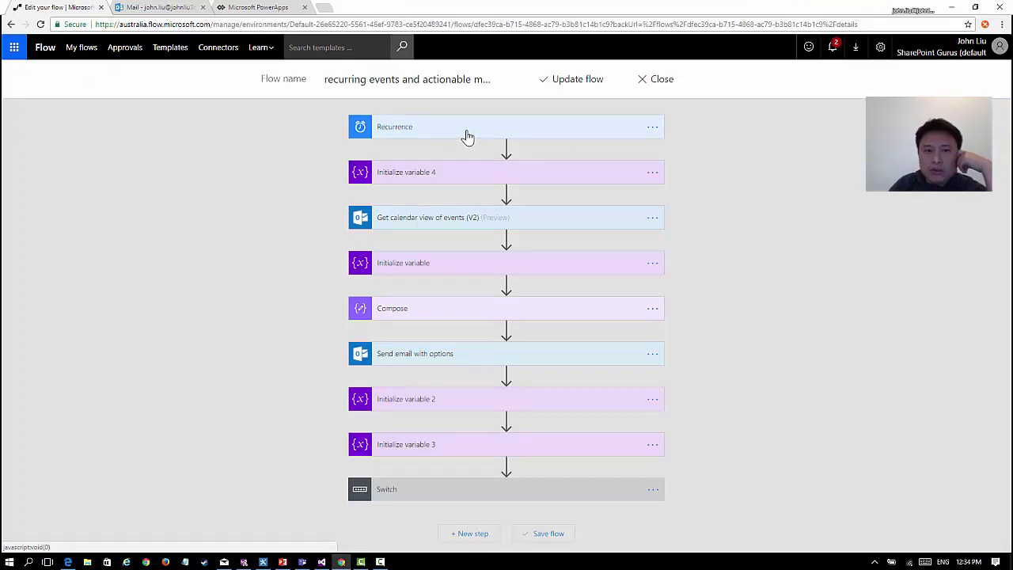
pyautogui.click(467, 137)
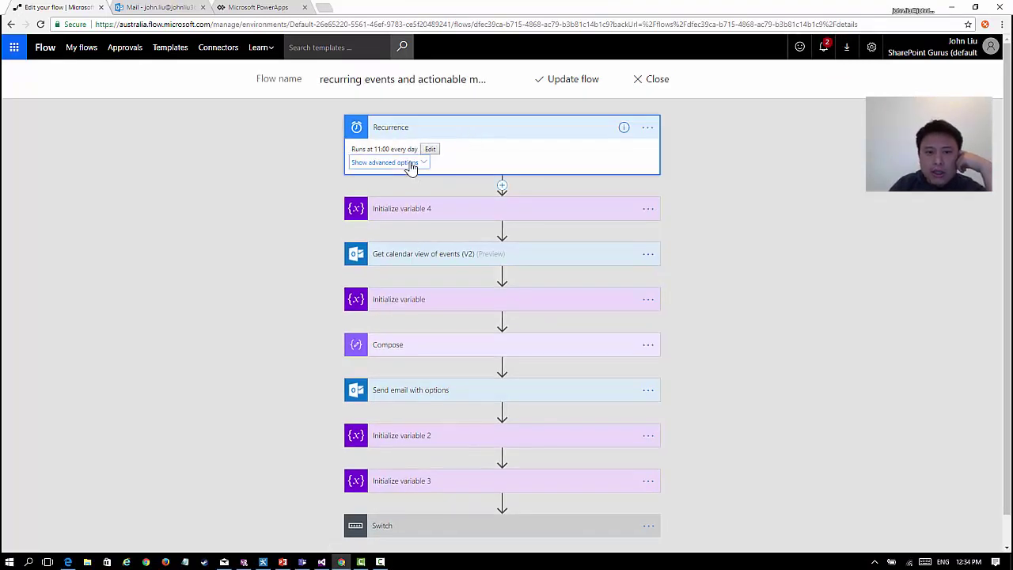
pyautogui.click(409, 162)
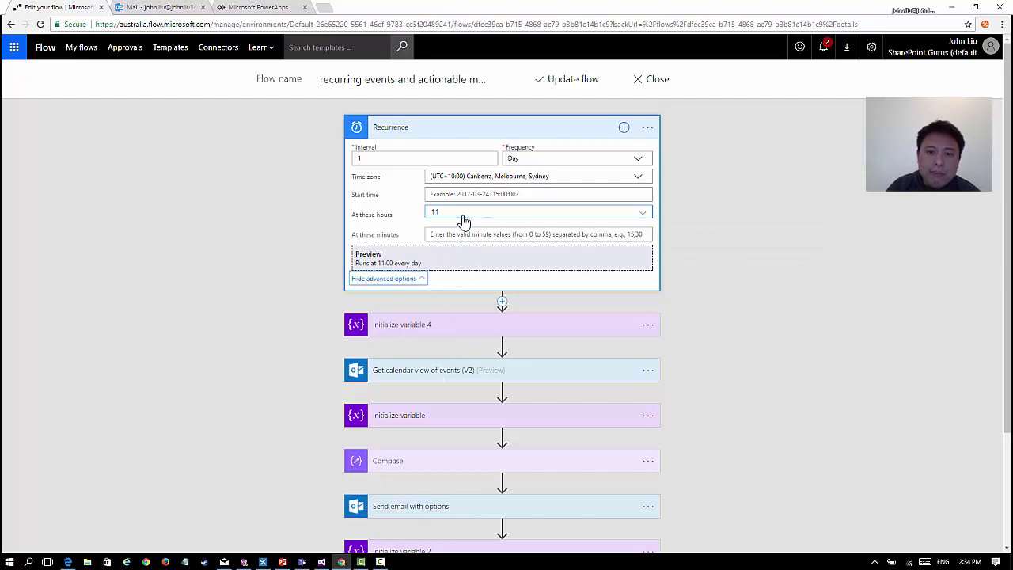
pyautogui.click(642, 217)
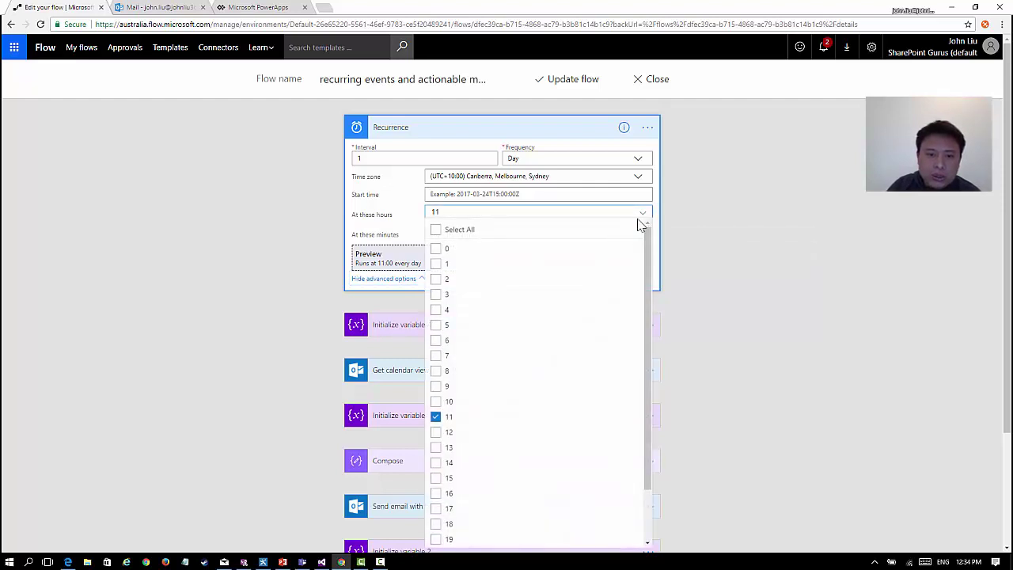
pyautogui.click(440, 404)
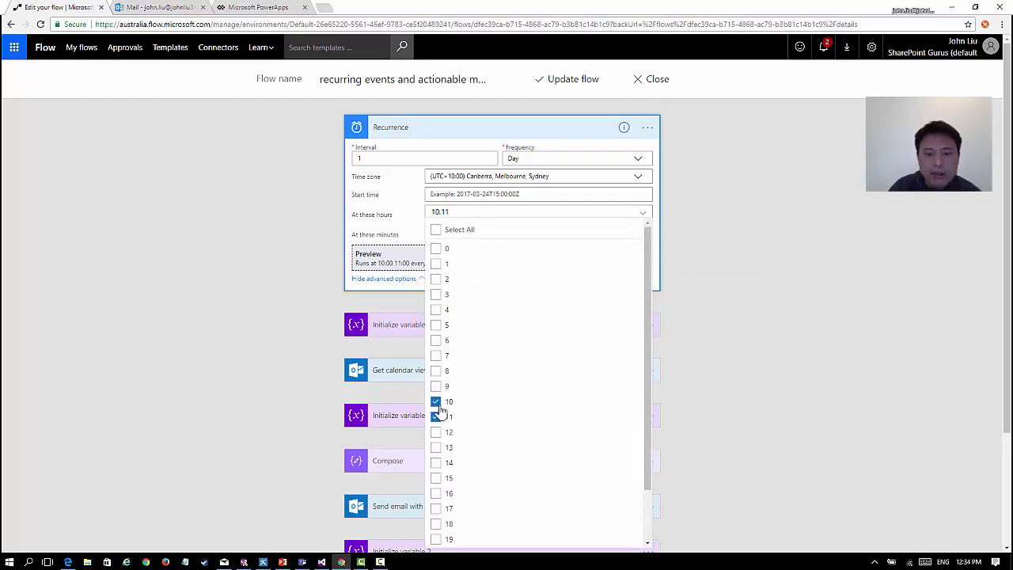
pyautogui.click(437, 402)
pyautogui.click(400, 235)
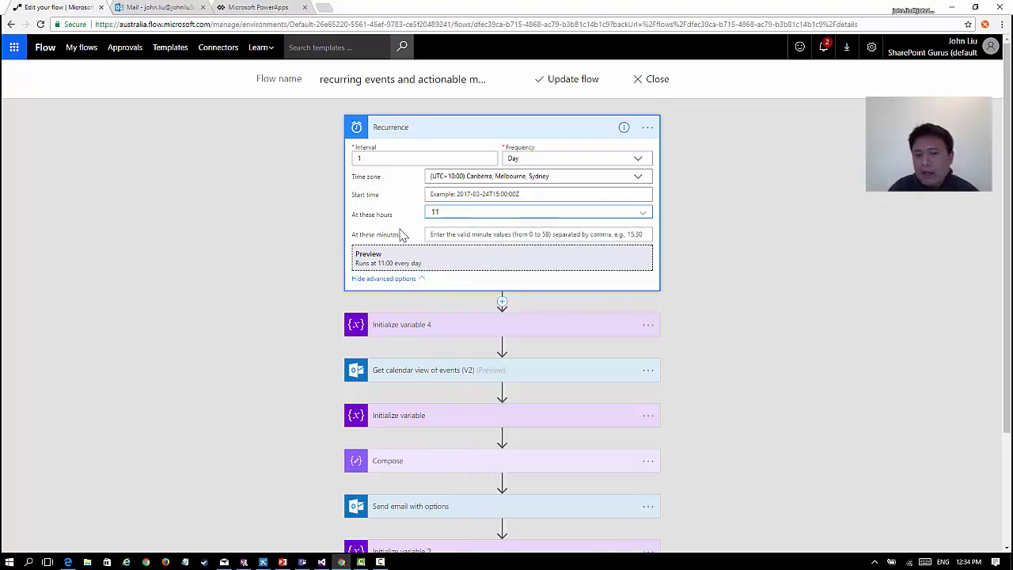
# Expand Initialize variable 4 and copy its startOfDay(convertFromUtc(utcNow(), 'AUS Eastern Standard Time')) expression.
pyautogui.click(466, 129)
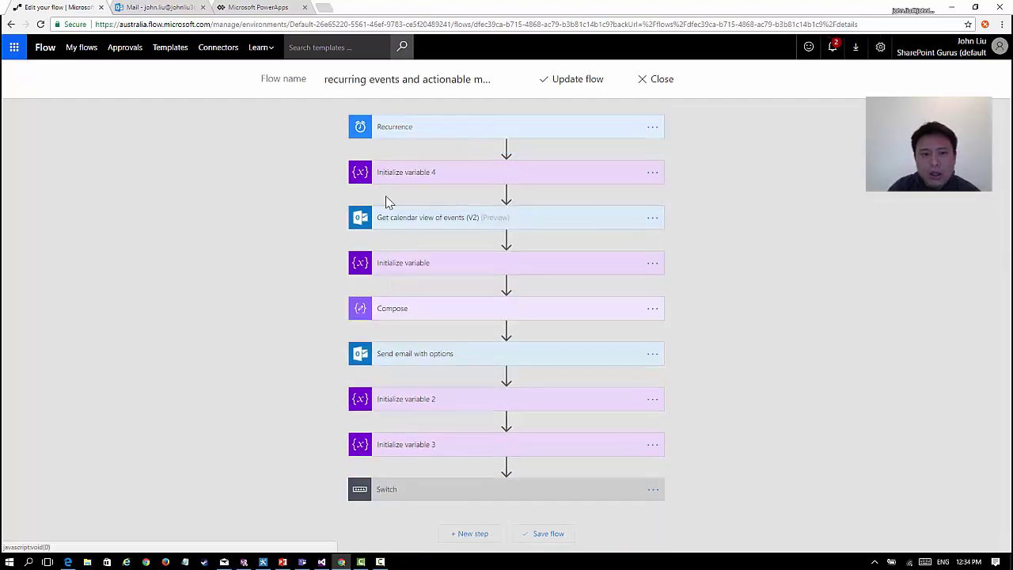
pyautogui.click(451, 174)
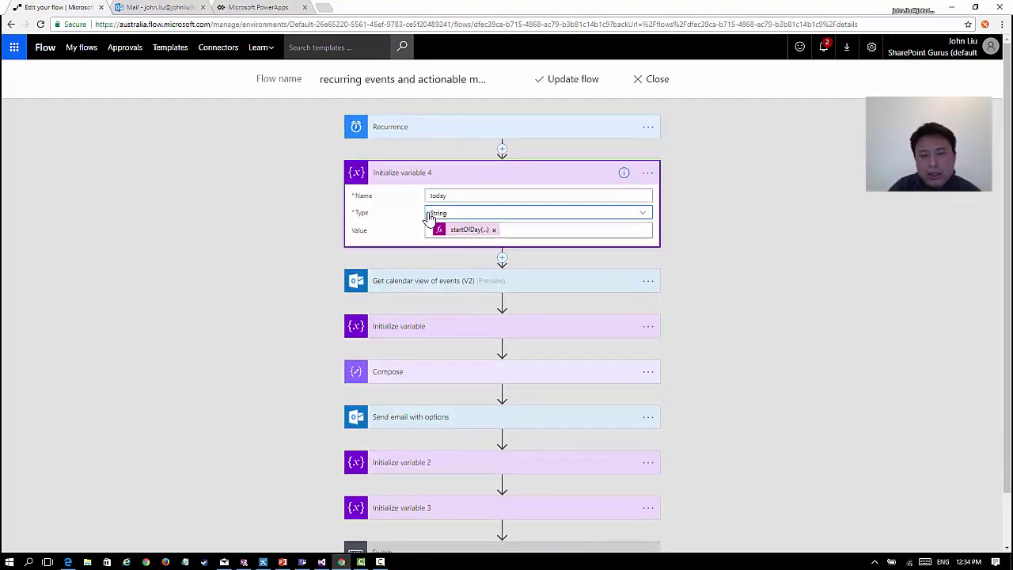
pyautogui.click(464, 234)
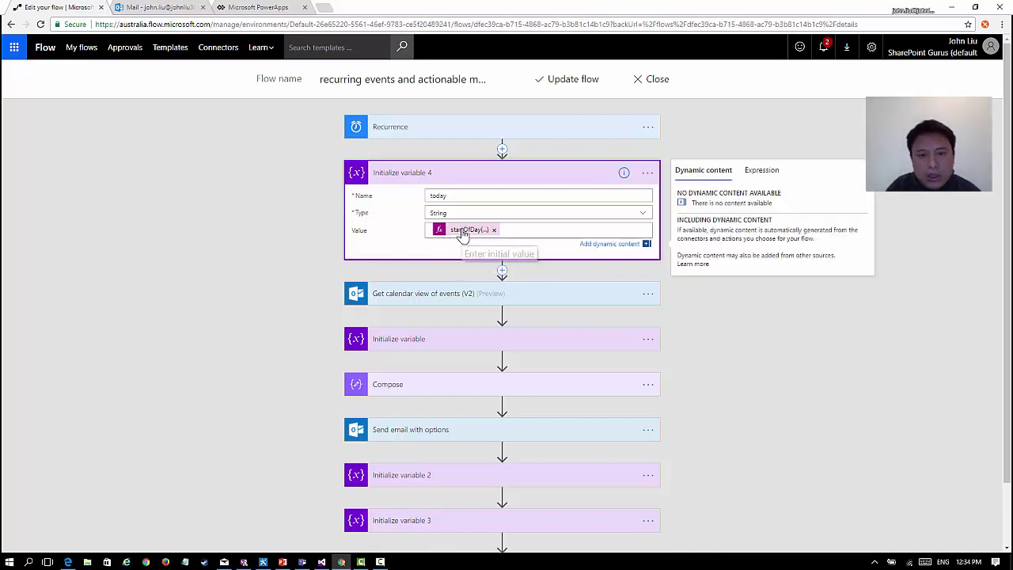
pyautogui.click(463, 233)
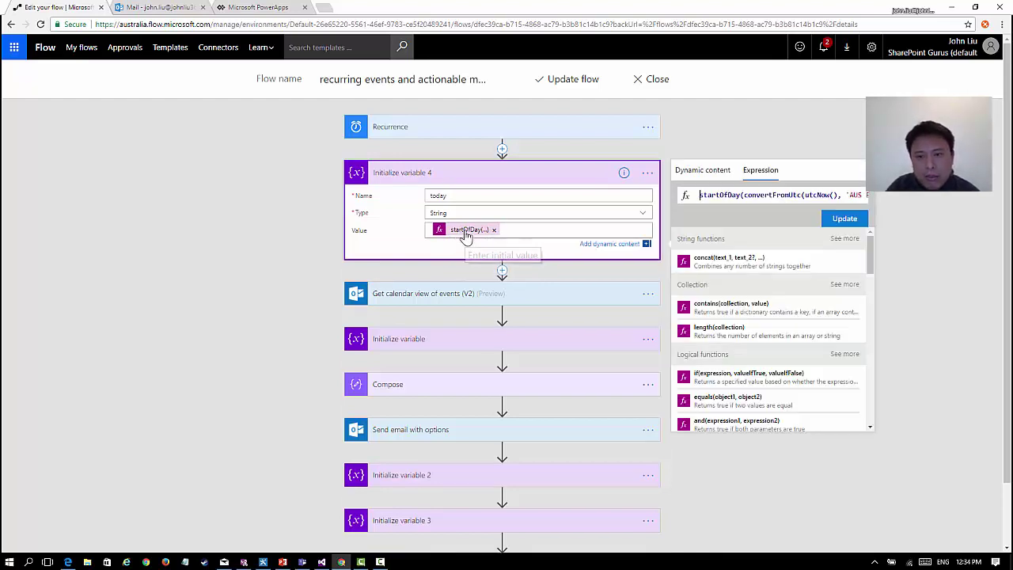
pyautogui.tripleClick(722, 196)
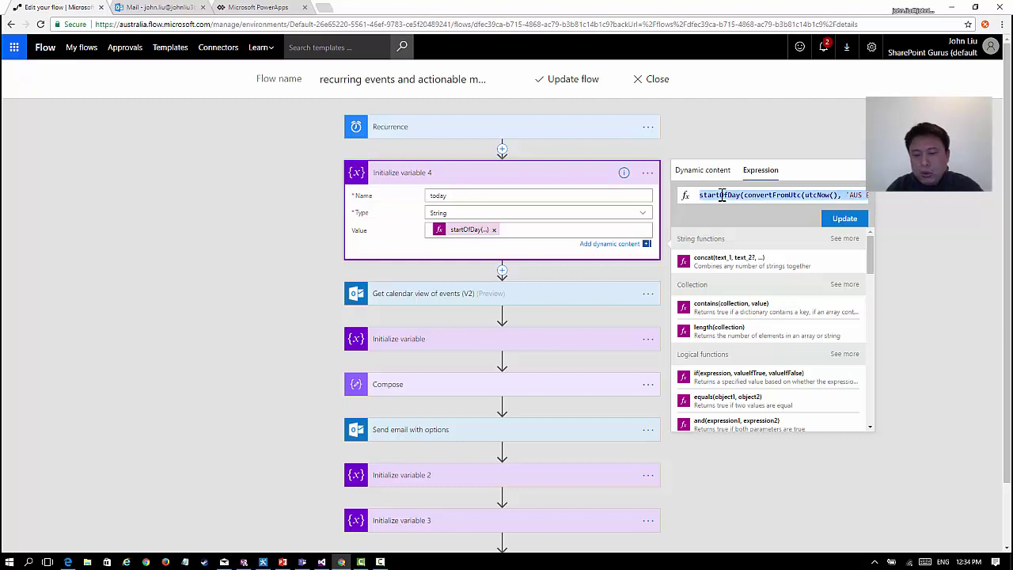
# Add a comment to Initialize variable 4 containing the pasted expression.
pyautogui.click(647, 173)
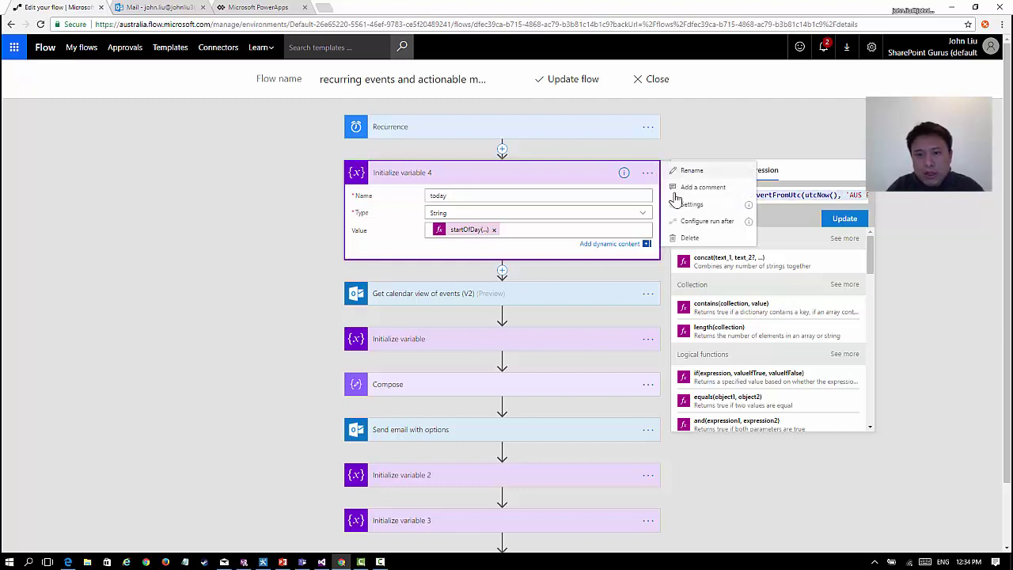
pyautogui.click(675, 192)
pyautogui.click(571, 215)
pyautogui.write("startOfDay(convertFromUtc(utcNow(), 'AUS Eastern Standard Time'))")
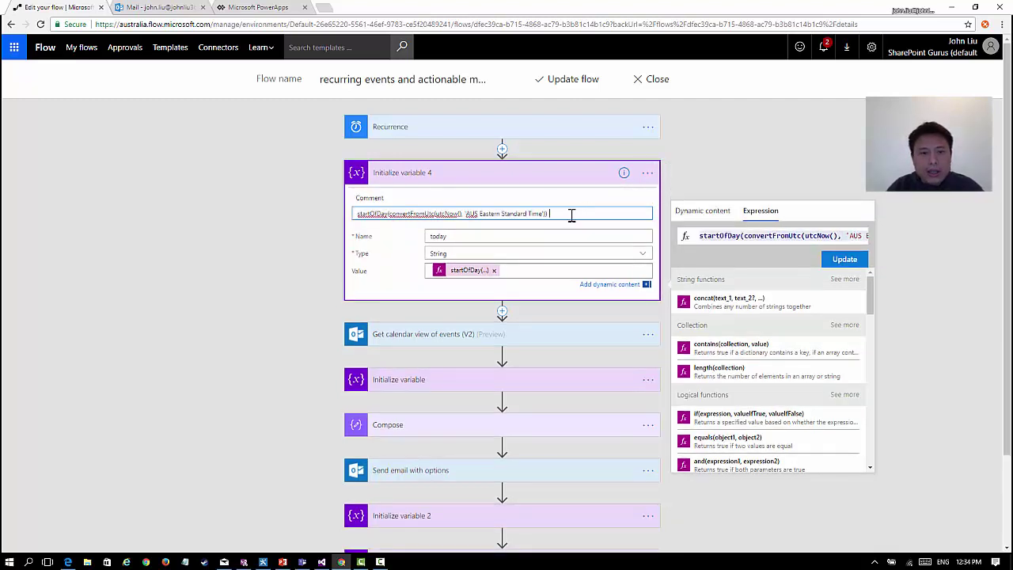
pyautogui.press('Tab')
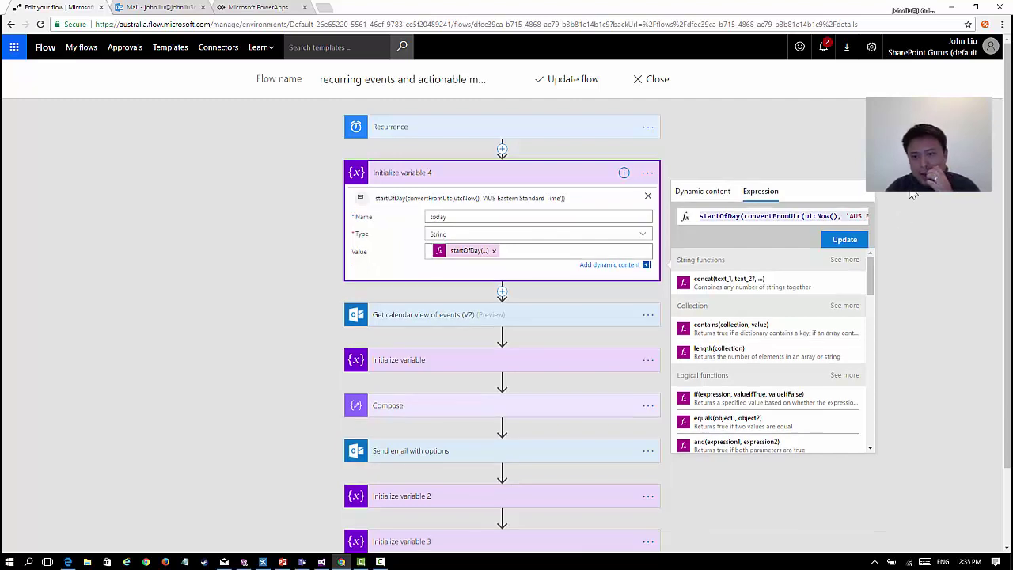
pyautogui.click(818, 174)
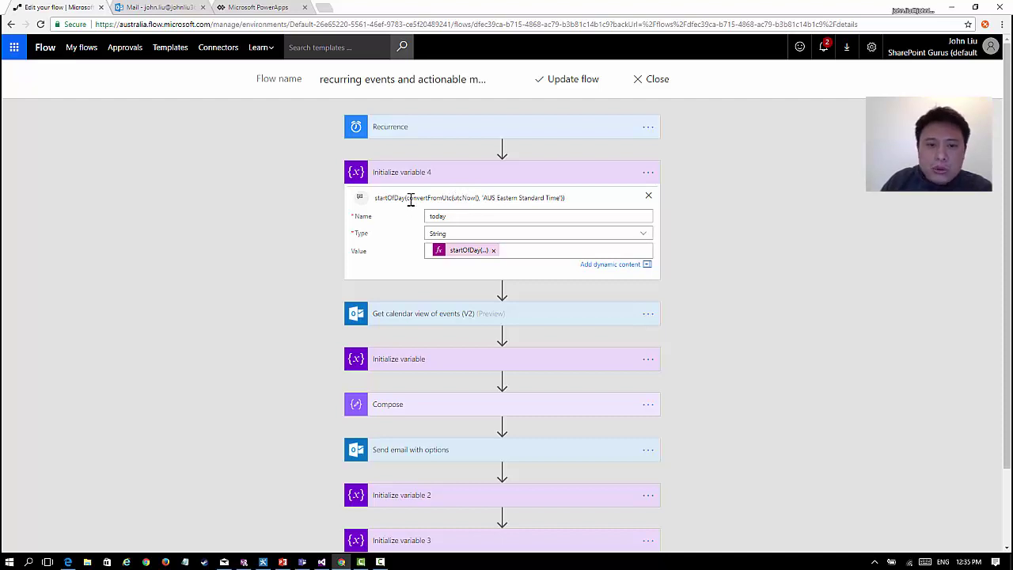
# Highlight the convertFromUtc call and 'AUS Eastern Standard Time' argument within the comment.
pyautogui.moveTo(407, 197); pyautogui.dragTo(452, 200)
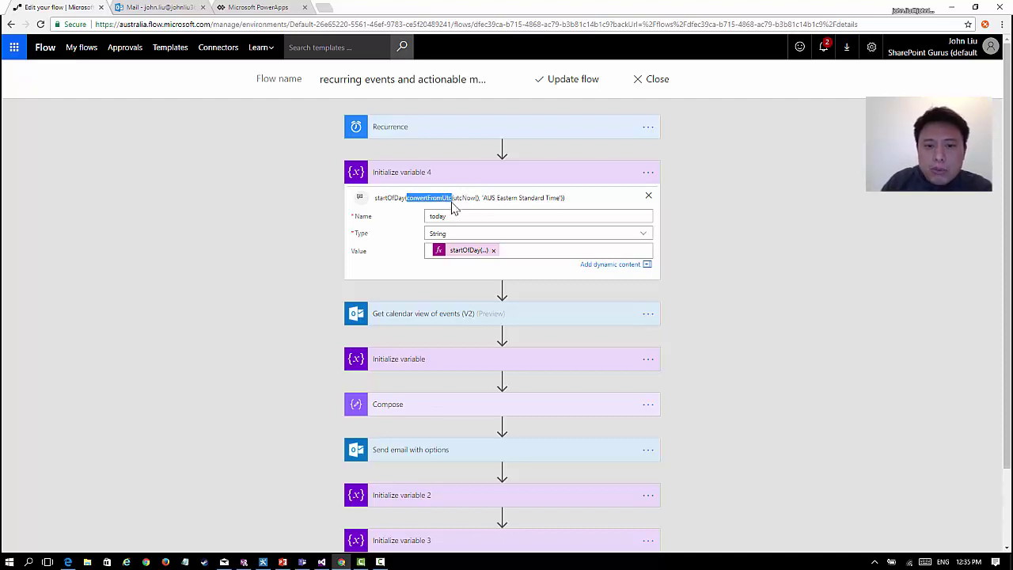
pyautogui.click(561, 199)
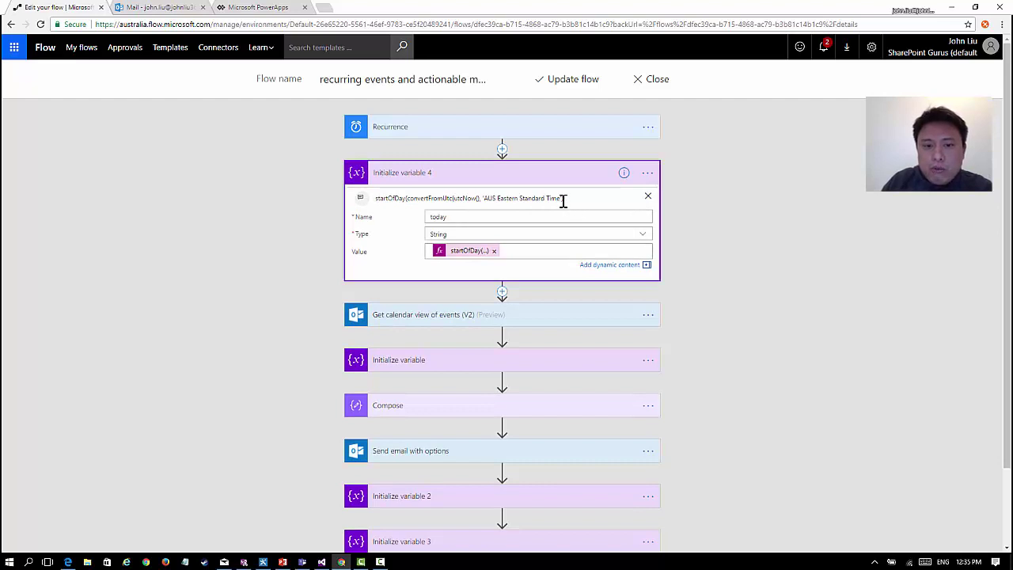
pyautogui.moveTo(562, 199); pyautogui.dragTo(483, 201)
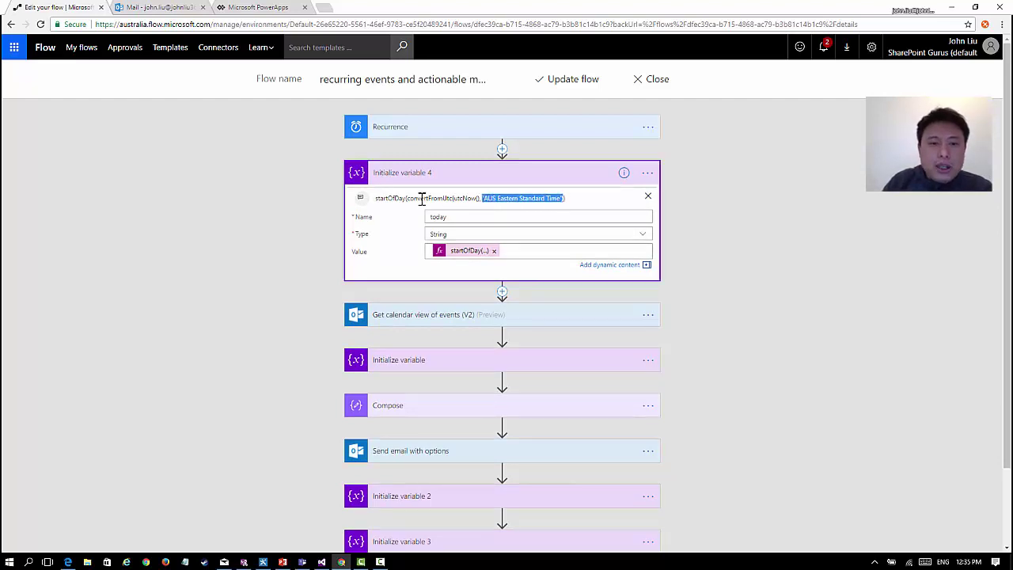
pyautogui.moveTo(411, 199); pyautogui.dragTo(380, 203)
pyautogui.click(568, 206)
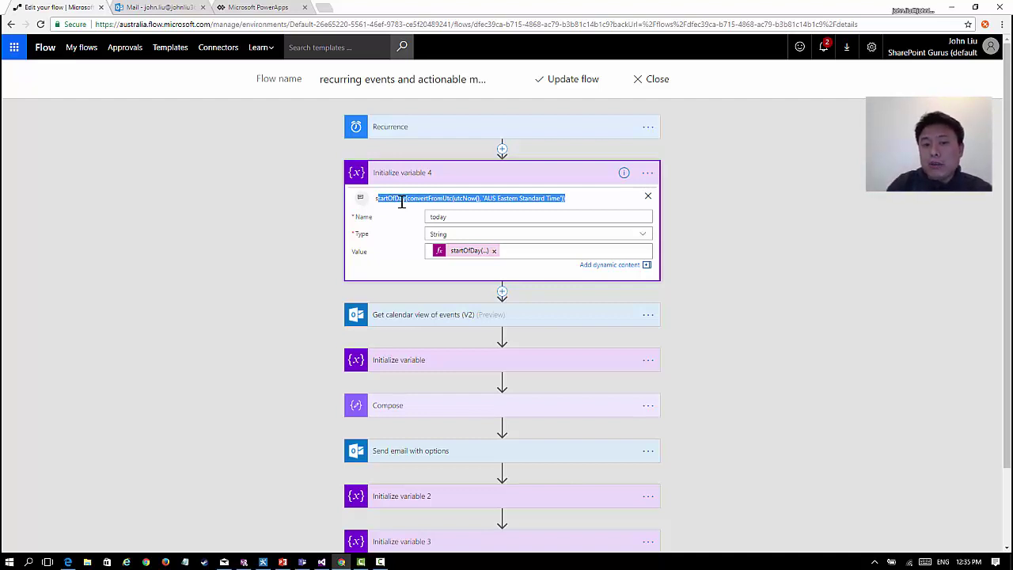
# Expand Get calendar view of events (V2) and inspect its Start Time and addDays End Time expressions.
pyautogui.click(317, 270)
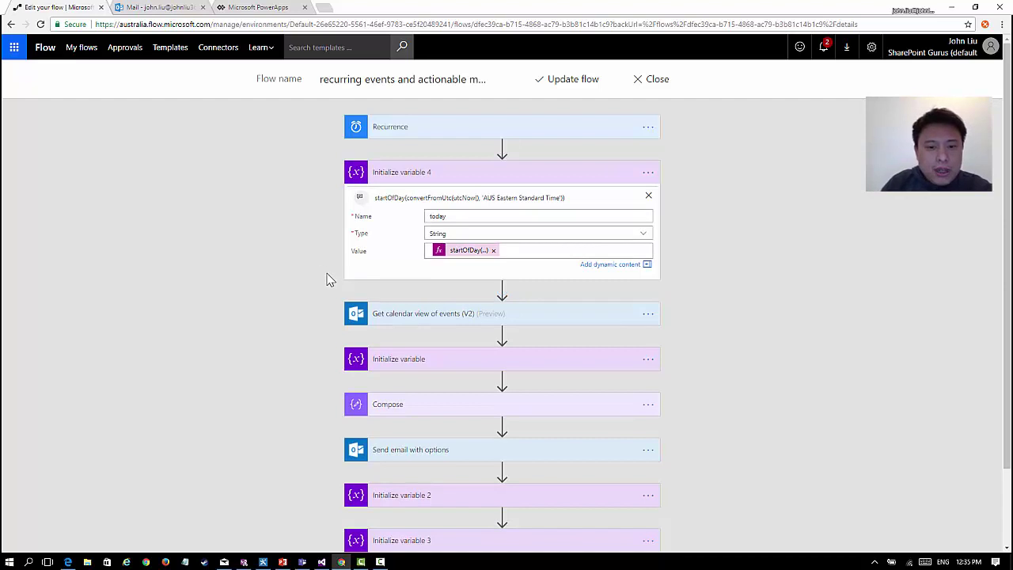
pyautogui.scroll(-1, 366, 273)
pyautogui.click(443, 263)
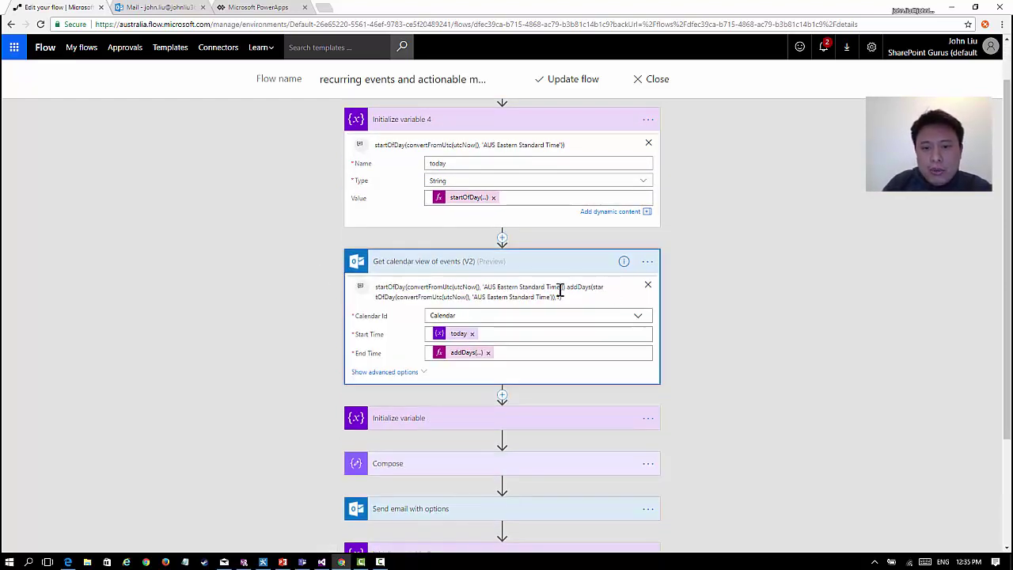
pyautogui.click(453, 333)
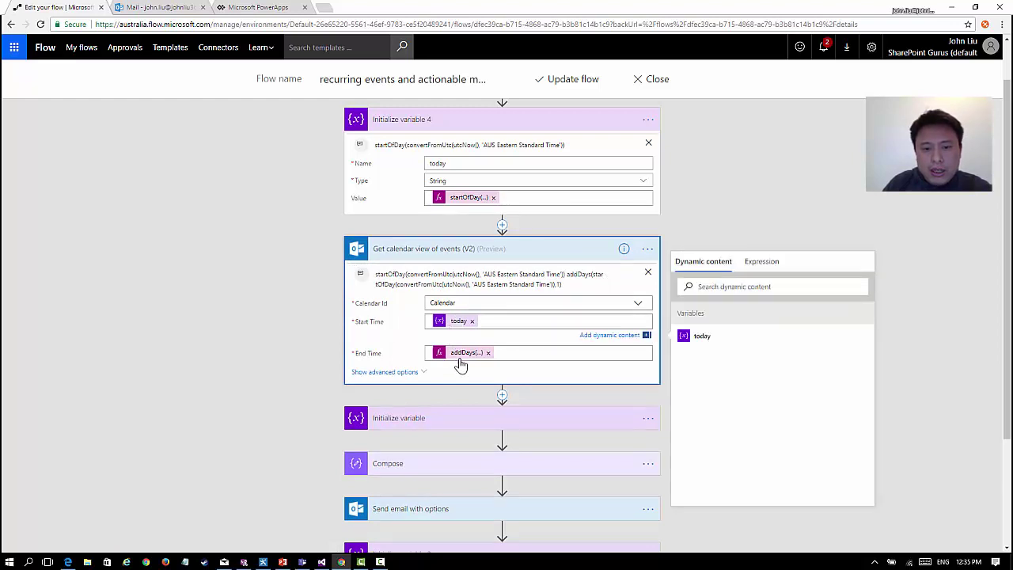
pyautogui.click(461, 356)
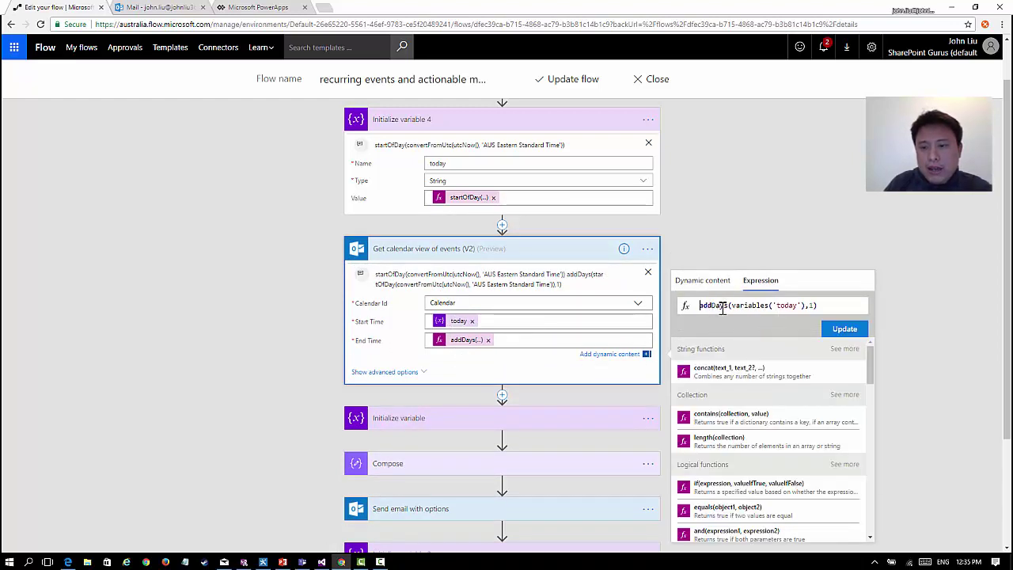
pyautogui.click(736, 243)
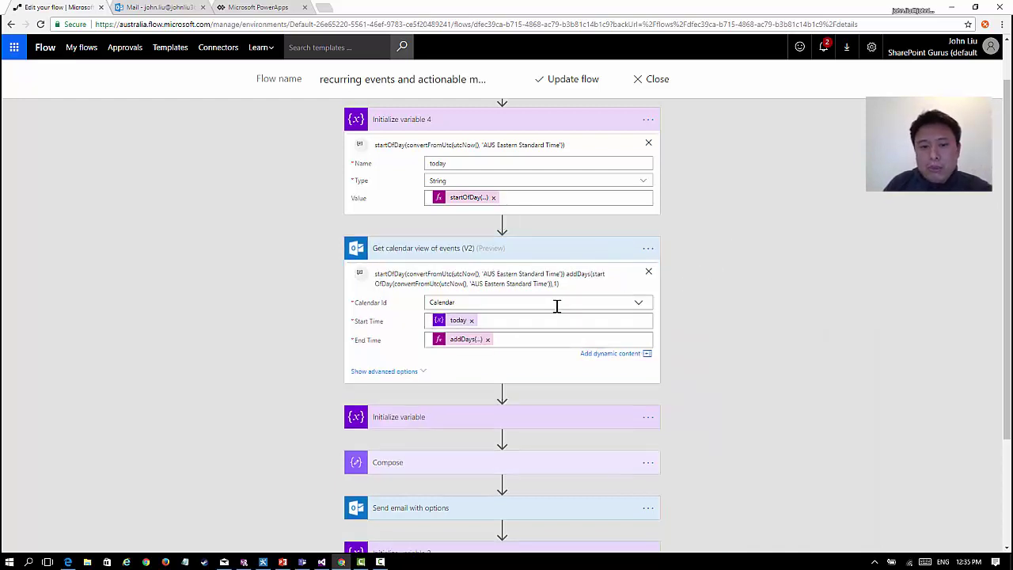
# Review the calendar step's connection options, then collapse the step.
pyautogui.click(647, 249)
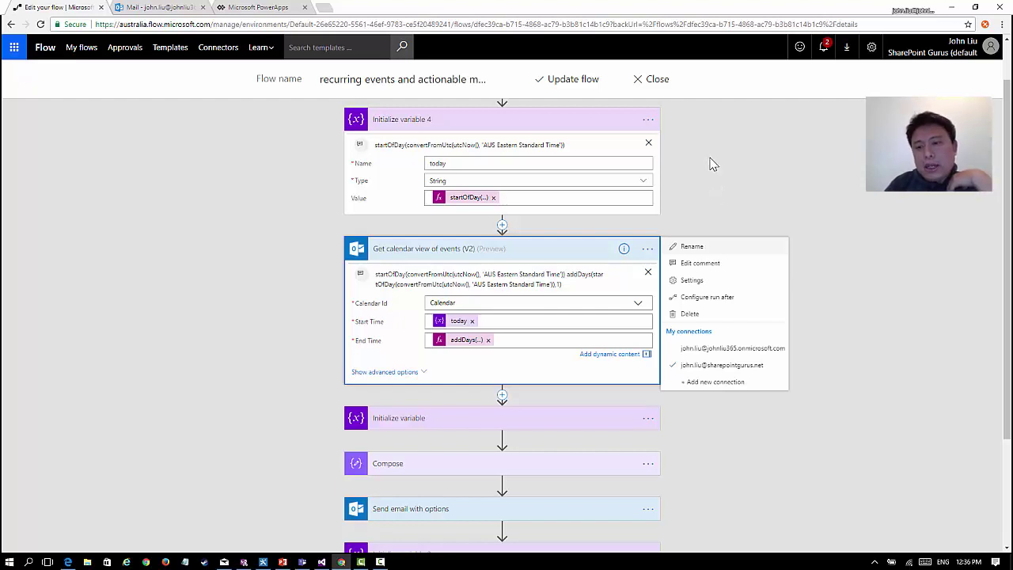
pyautogui.click(794, 378)
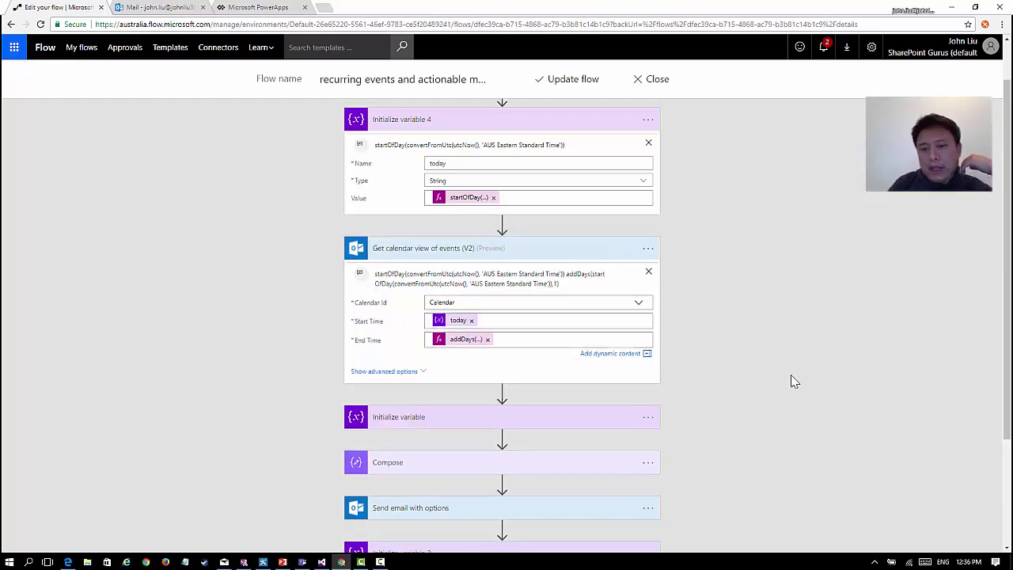
pyautogui.click(587, 250)
# Expand the 'event' Initialize variable step and copy its first(...)?['Subject'] expression.
pyautogui.scroll(-1, 676, 287)
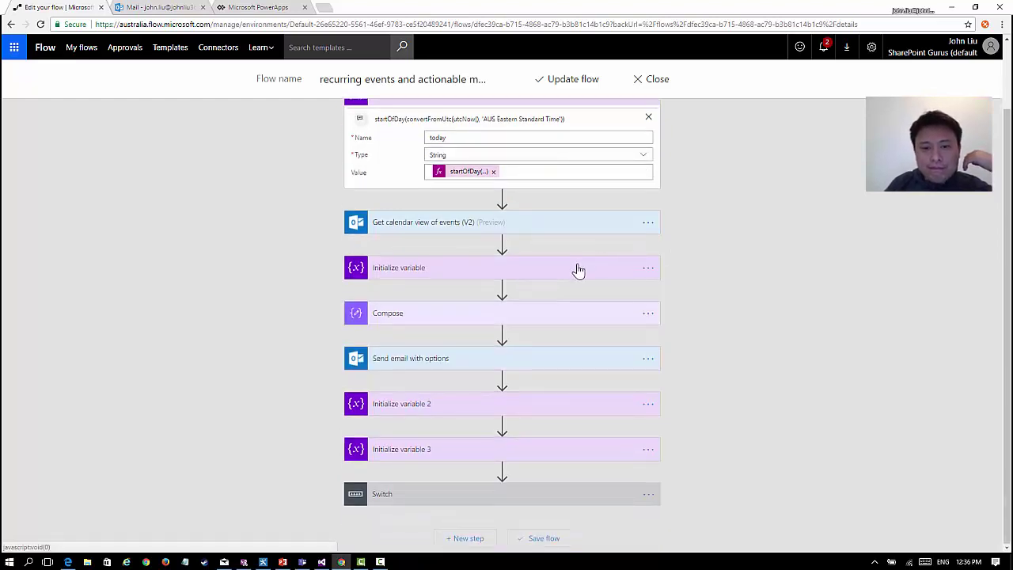
pyautogui.click(577, 269)
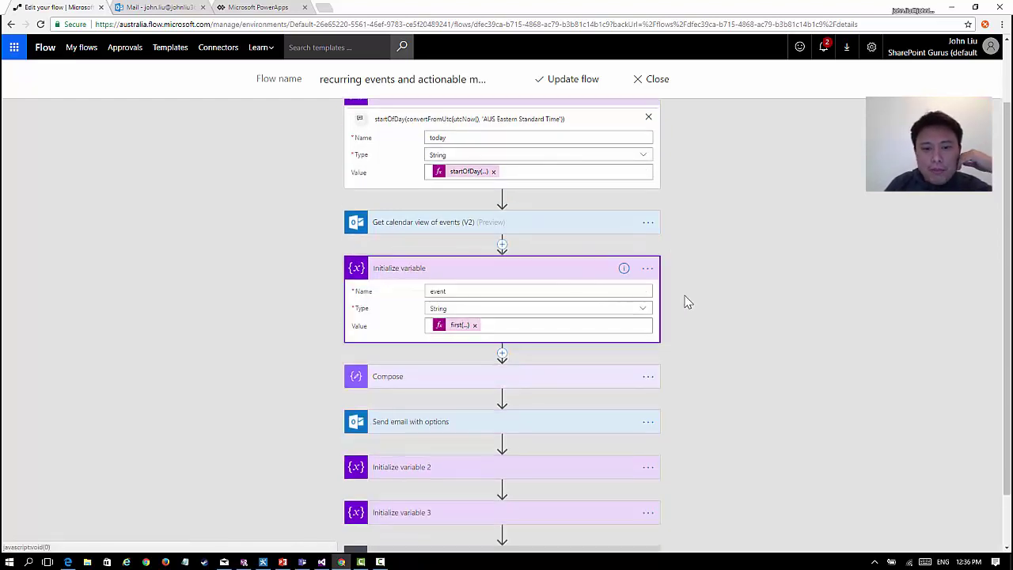
pyautogui.click(460, 325)
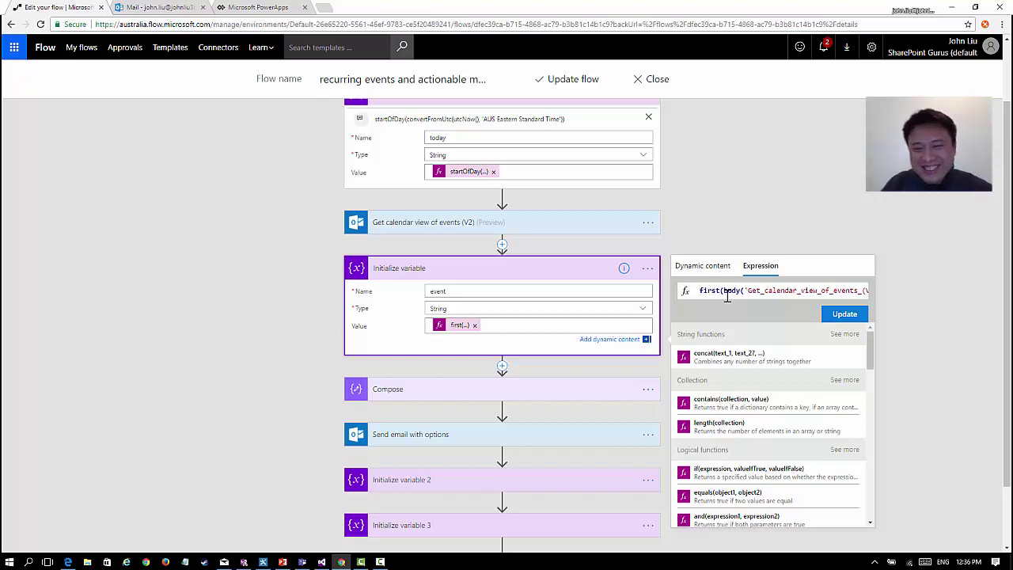
pyautogui.hotkey('ctrl', 'a')
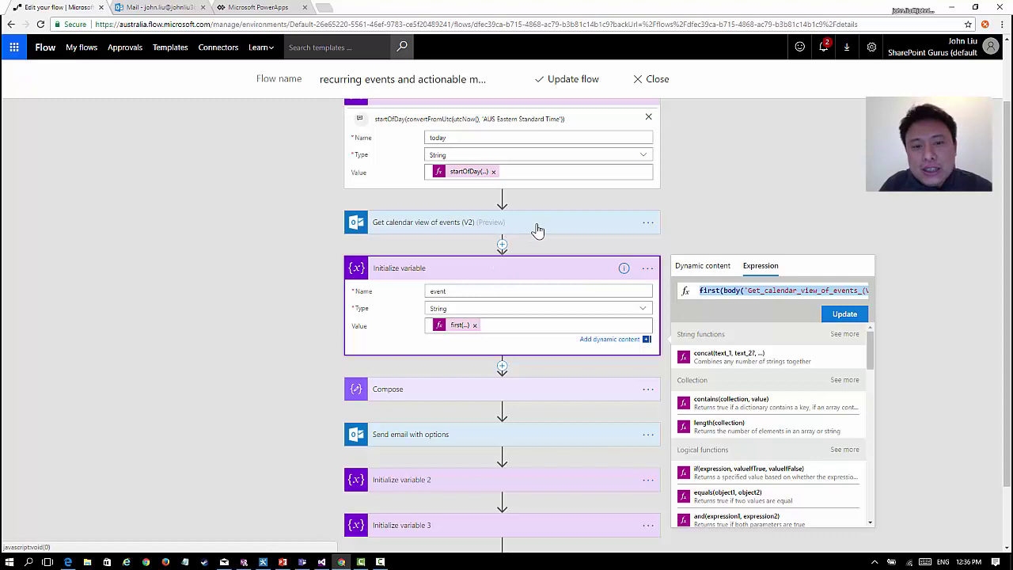
pyautogui.click(538, 229)
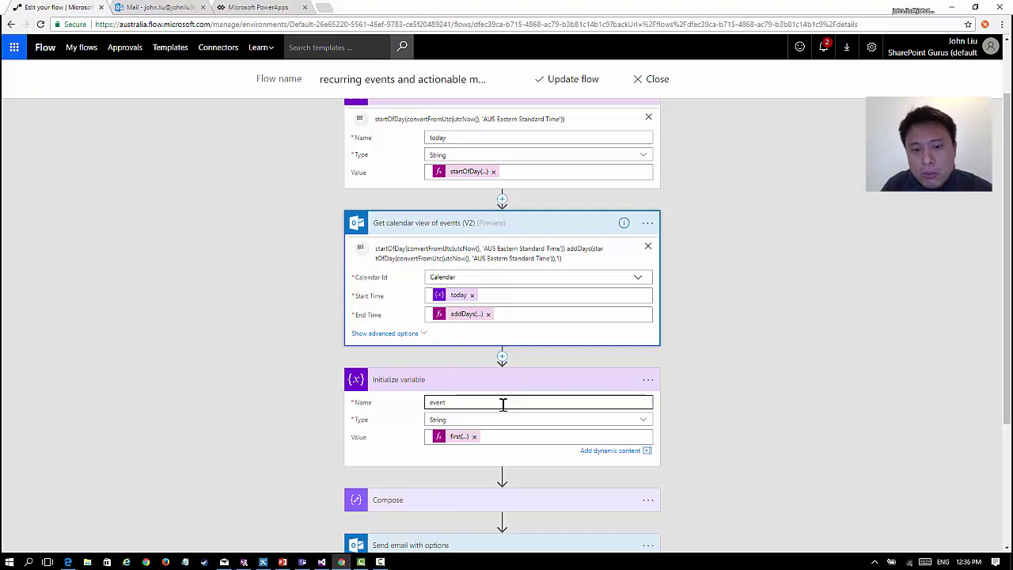
# Add a comment to the 'event' variable step containing the pasted expression.
pyautogui.click(648, 380)
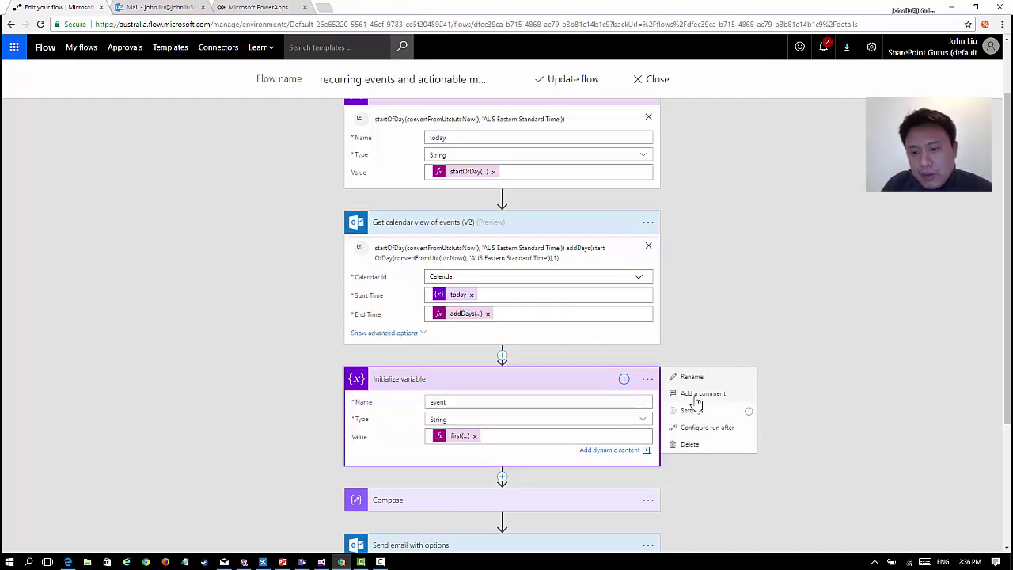
pyautogui.click(698, 394)
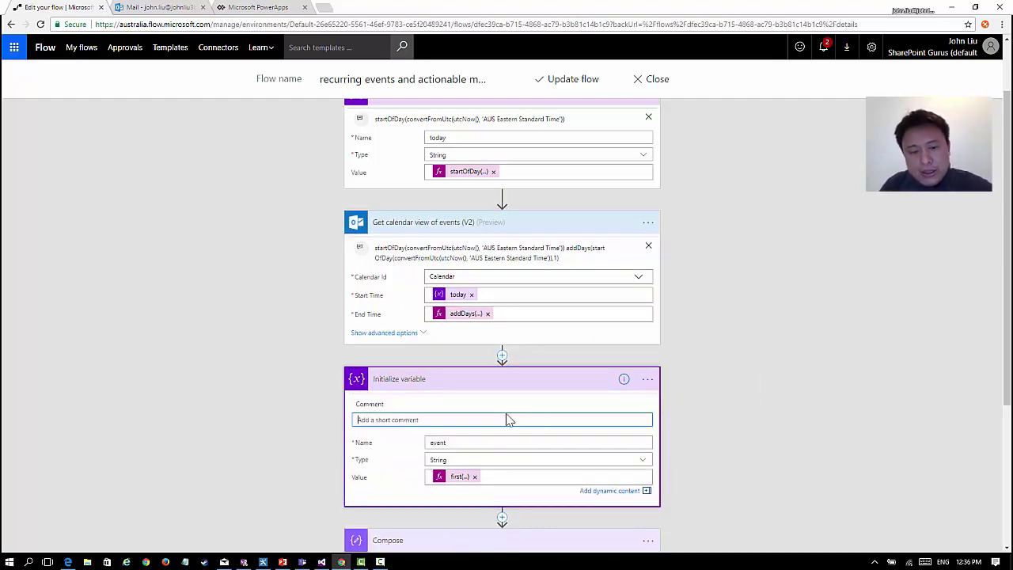
pyautogui.write("first(body('Get_calendar_view_of_events_(V2)')?['value'])?['Subject']")
pyautogui.press('Return')
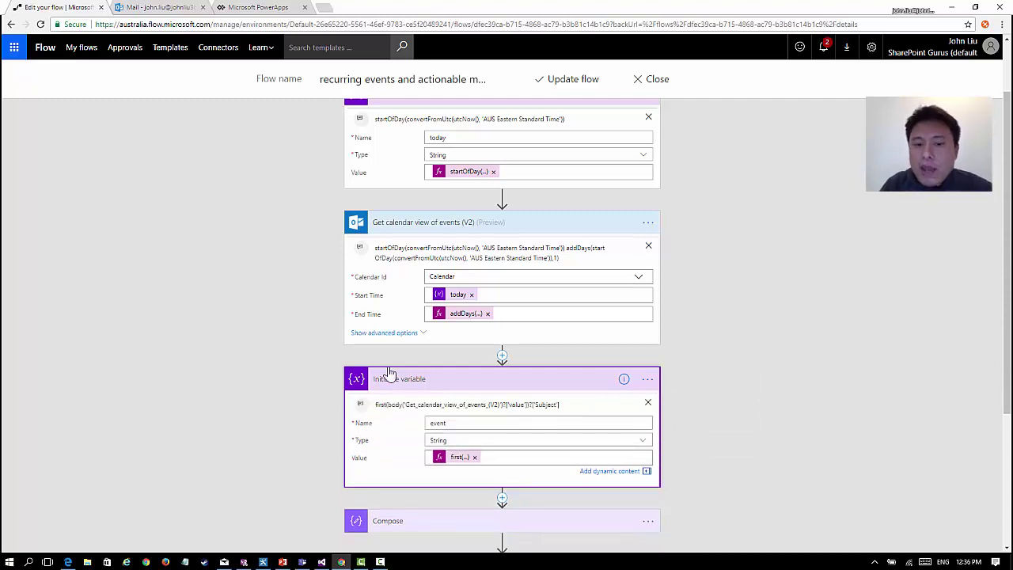
pyautogui.scroll(-2, 318, 364)
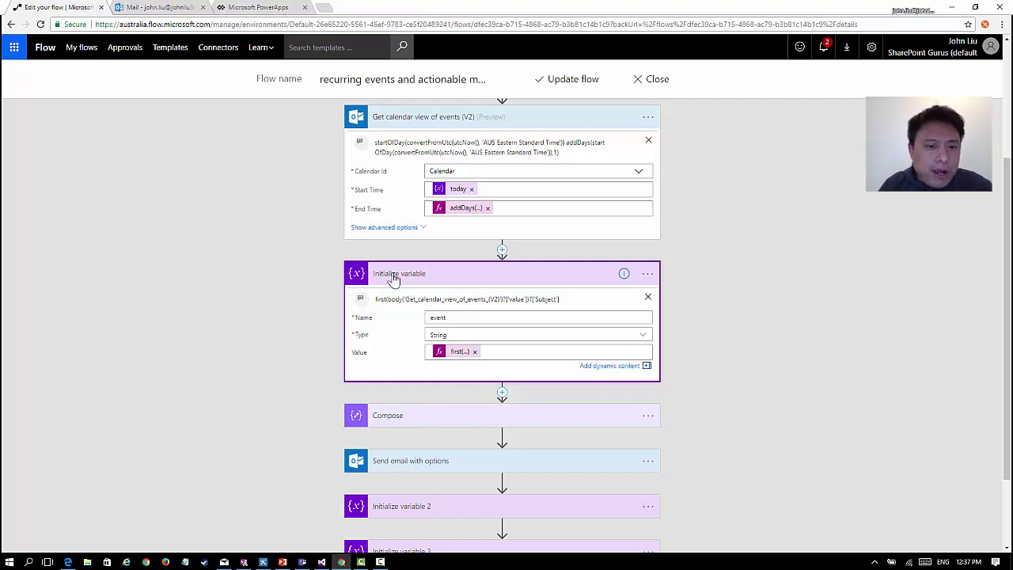
pyautogui.scroll(-2, 289, 443)
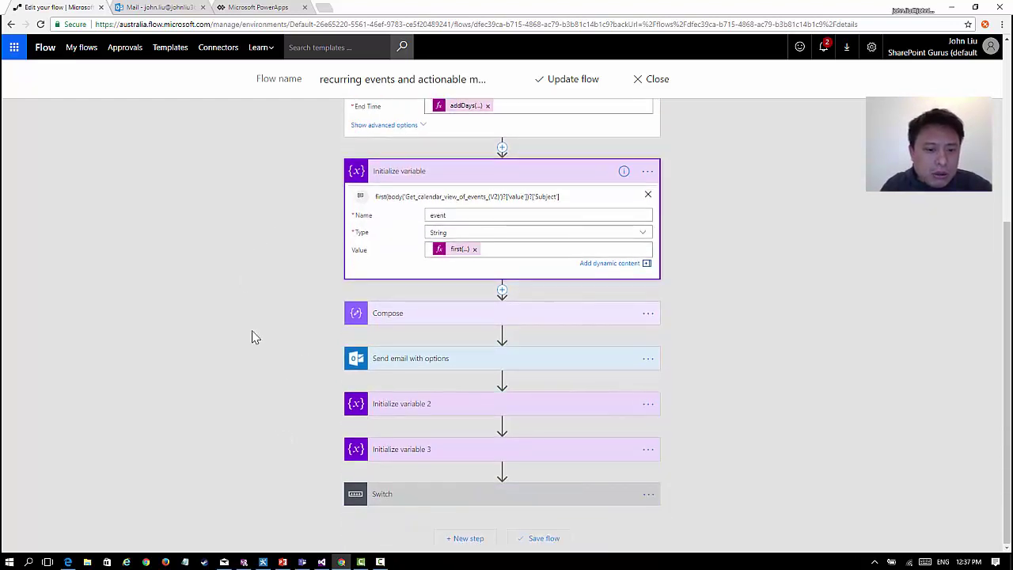
pyautogui.scroll(4, 772, 388)
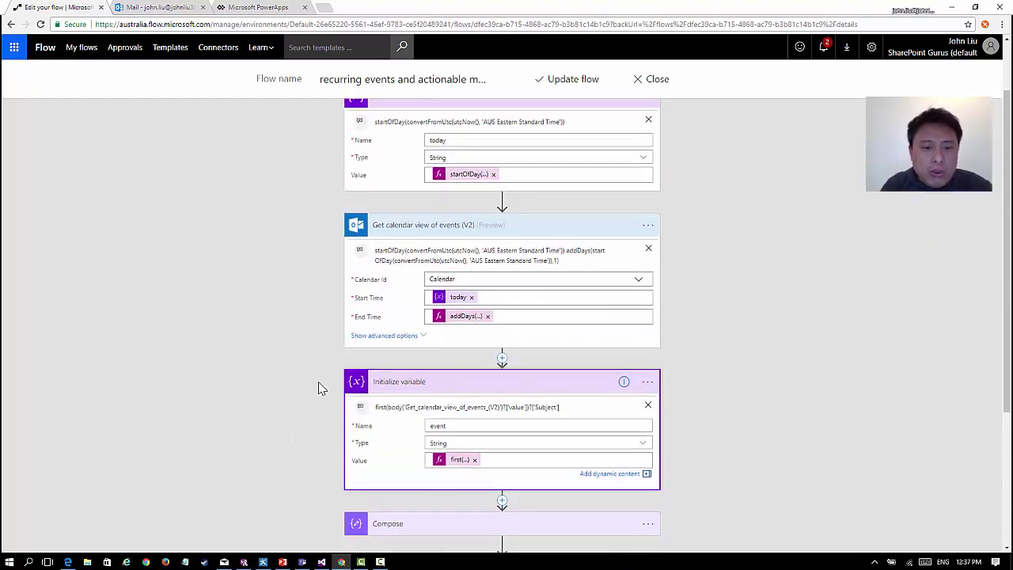
pyautogui.scroll(-3, 356, 341)
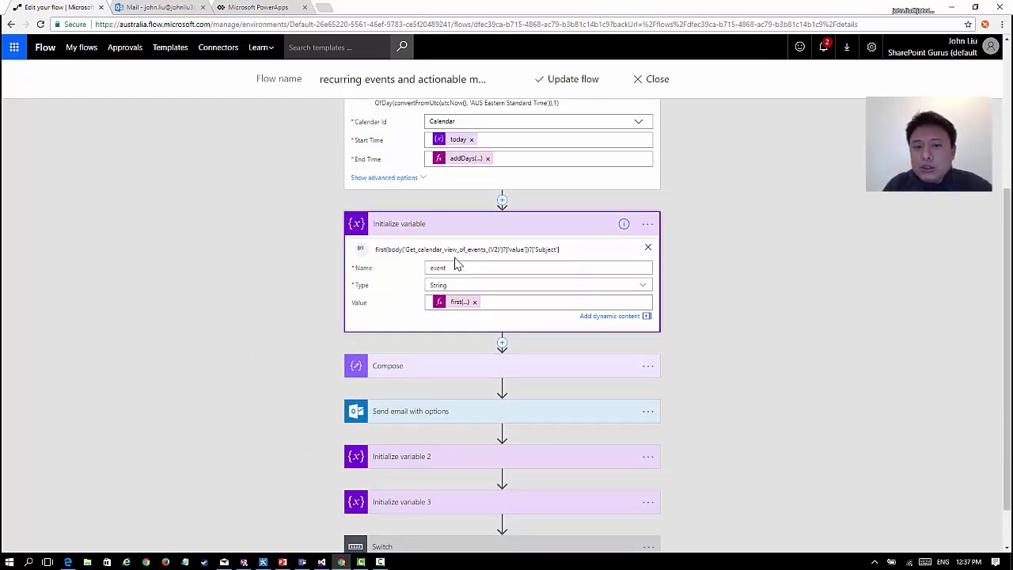
# Highlight the body(...) expression in the comment, then collapse the variable step.
pyautogui.doubleClick(394, 249)
pyautogui.moveTo(426, 250); pyautogui.dragTo(530, 252)
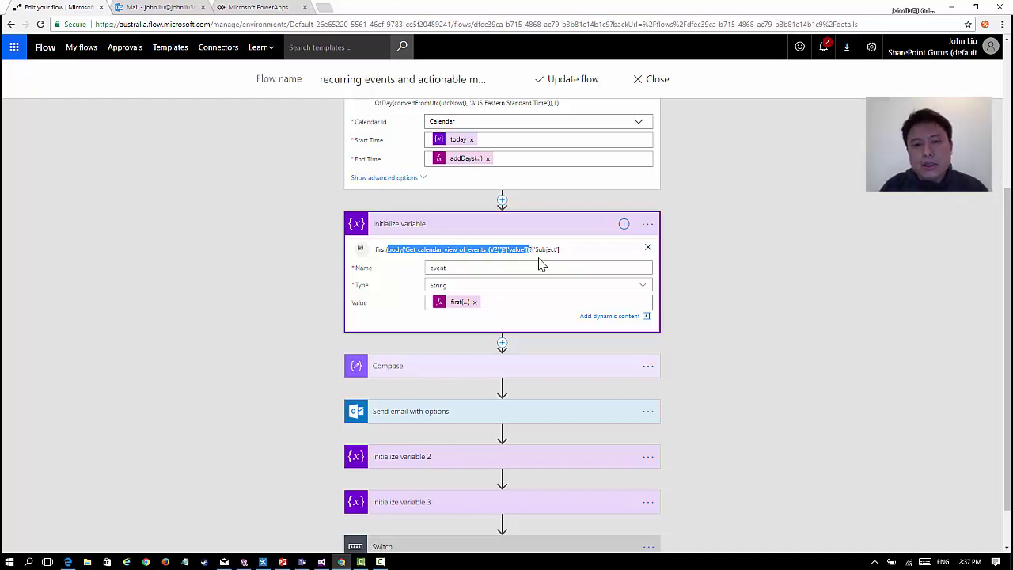
pyautogui.moveTo(376, 249); pyautogui.dragTo(551, 251)
pyautogui.click(579, 253)
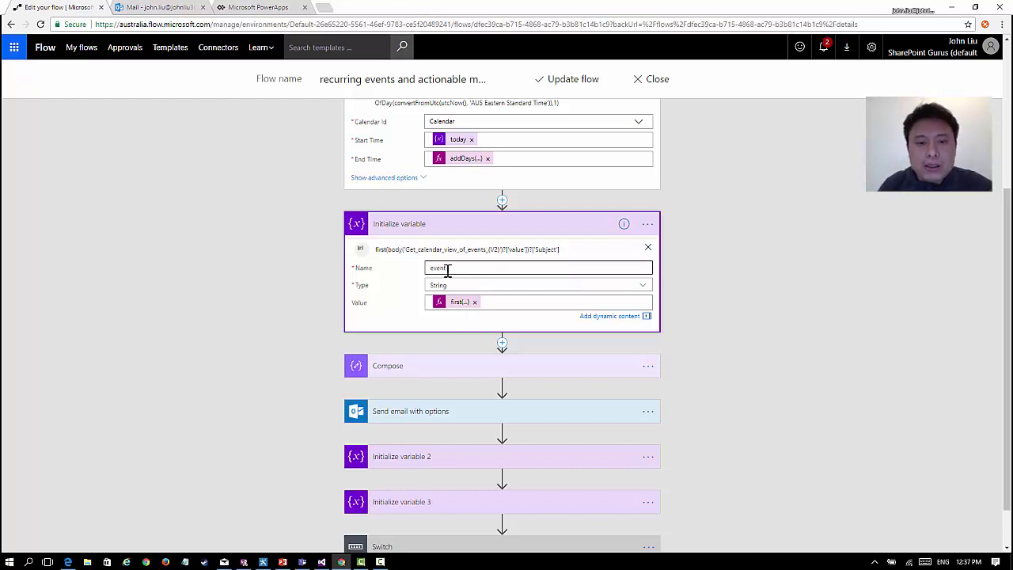
pyautogui.click(454, 228)
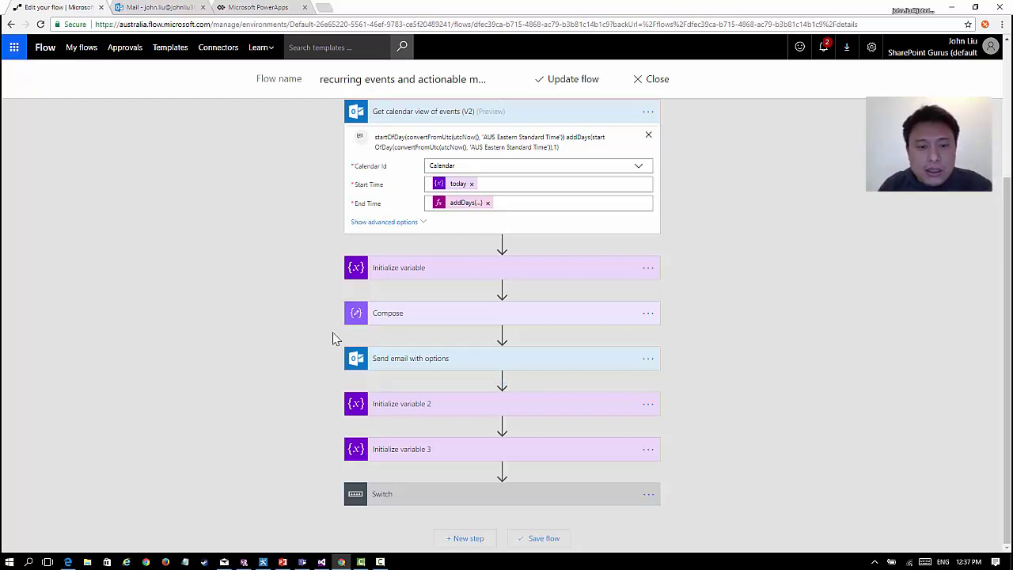
pyautogui.click(437, 316)
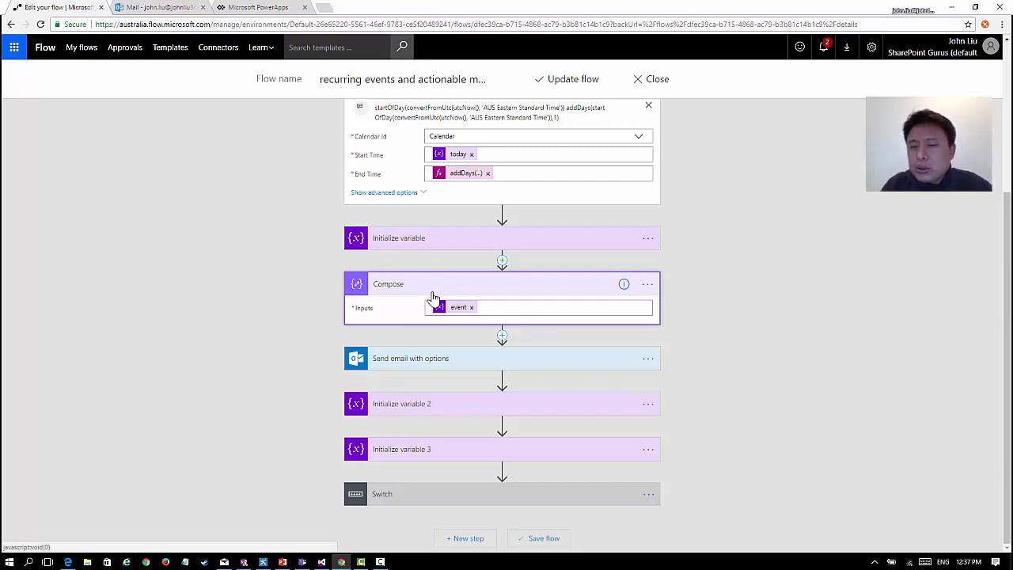
pyautogui.click(422, 294)
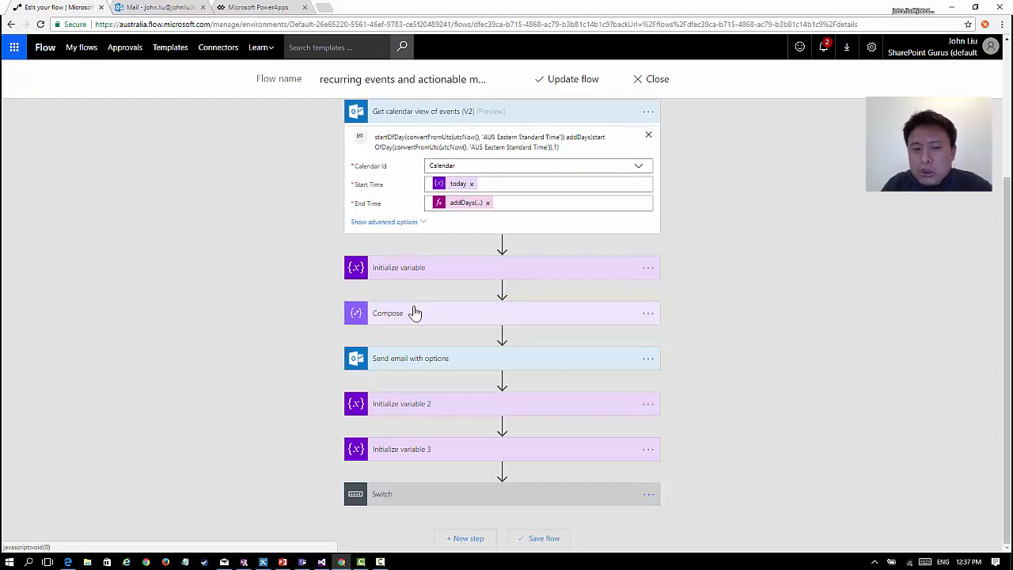
pyautogui.click(416, 312)
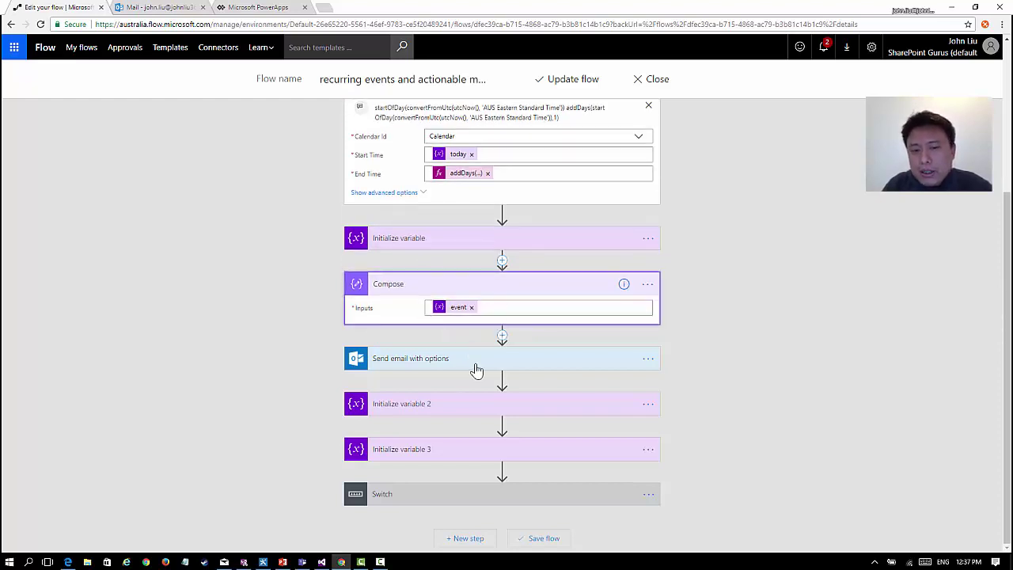
pyautogui.click(420, 295)
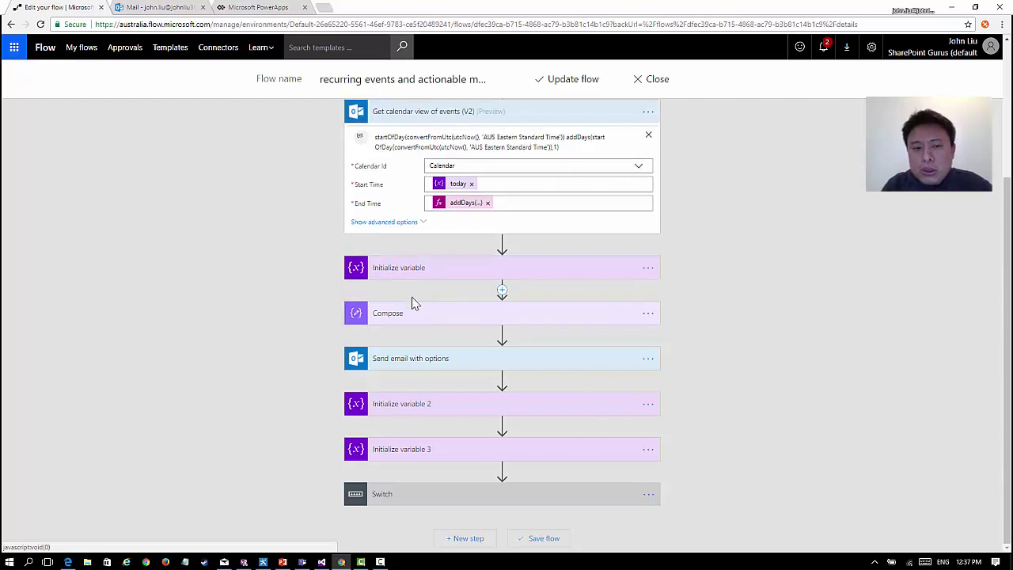
# Review Send email with options: subject 'Your timesheets are prefilled', options Thanks, Edit, Delete, and the Body field.
pyautogui.click(471, 364)
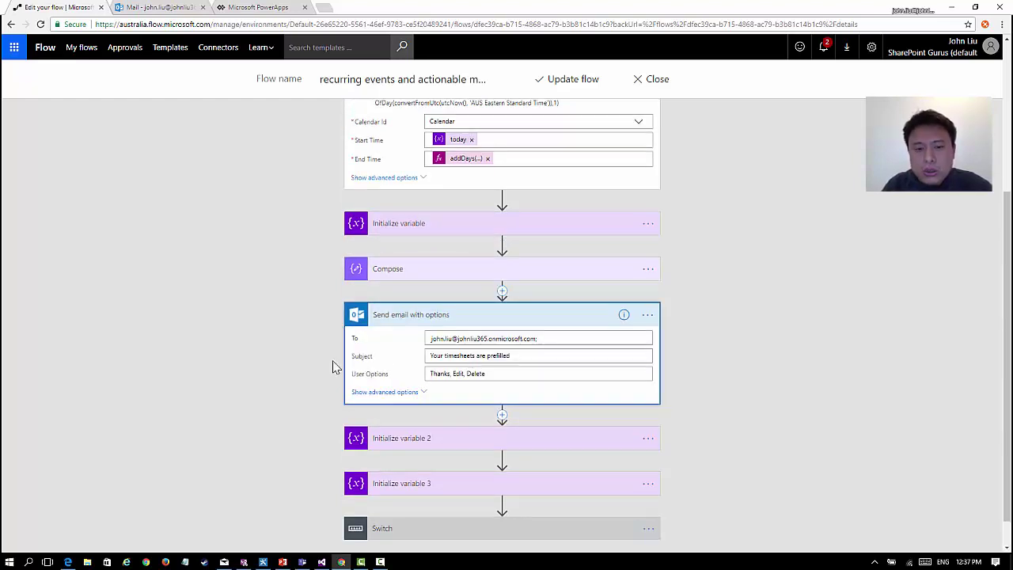
pyautogui.scroll(-1, 312, 360)
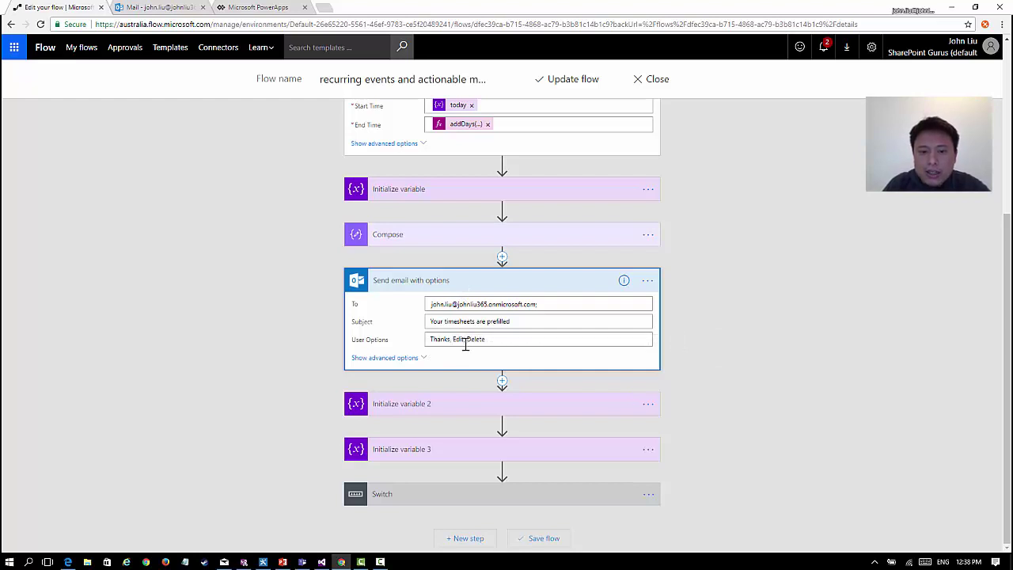
pyautogui.click(405, 358)
pyautogui.scroll(-1, 348, 366)
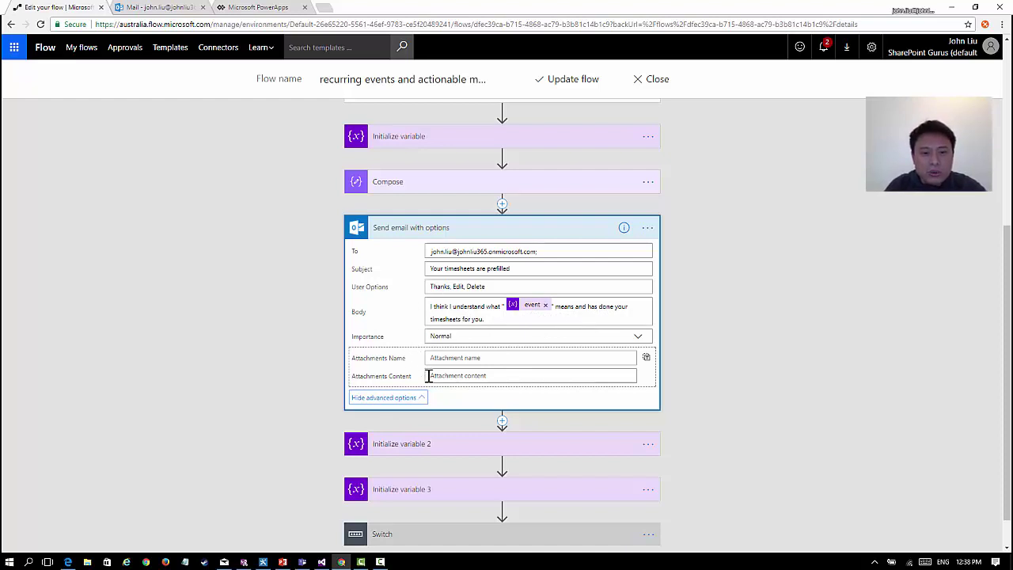
pyautogui.click(400, 398)
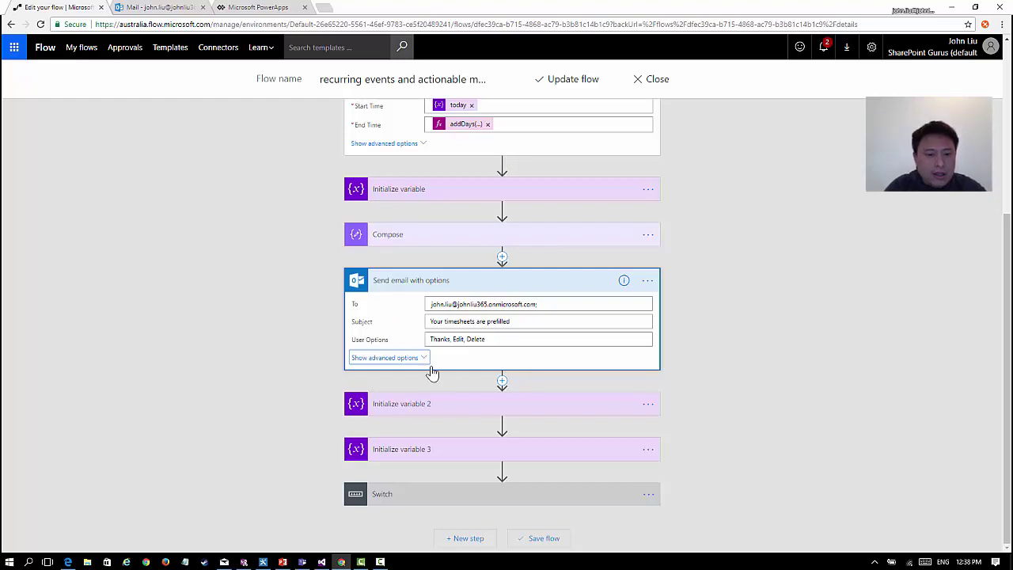
# Copy the url variable's concat(...) expression and paste it as a comment on Initialize variable 2.
pyautogui.click(477, 409)
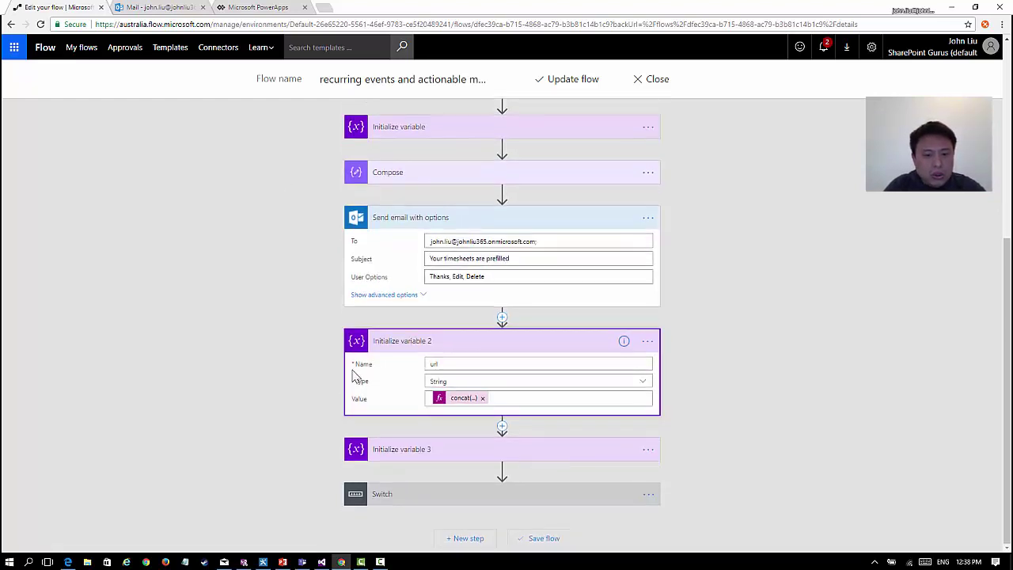
pyautogui.click(475, 450)
pyautogui.click(462, 341)
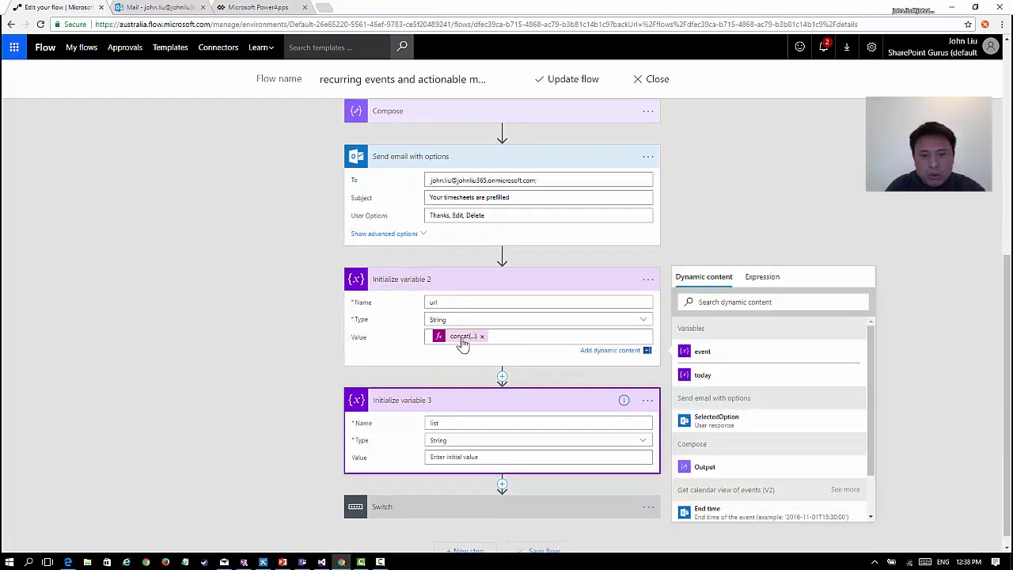
pyautogui.hotkey('ctrl', 'a')
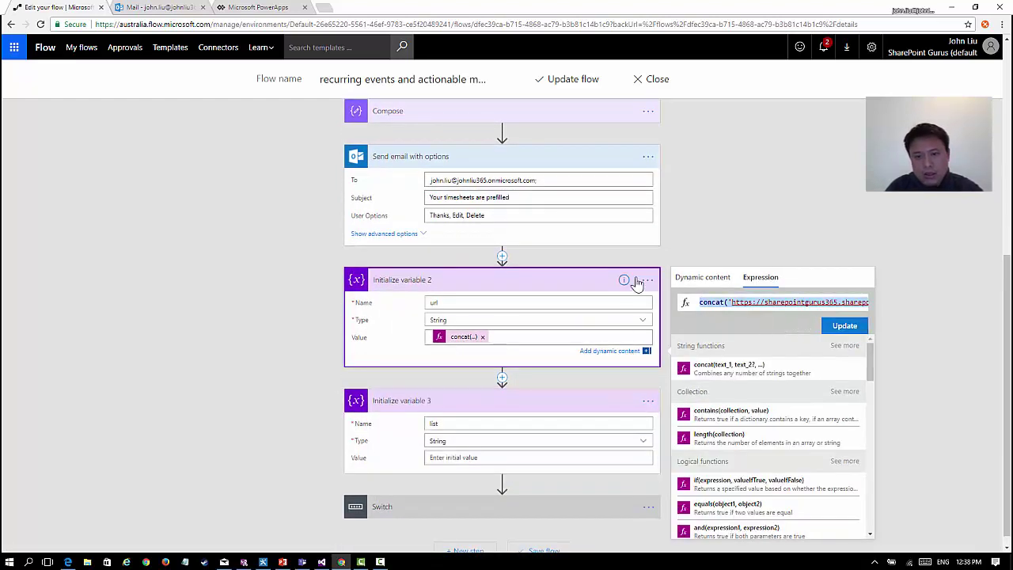
pyautogui.click(647, 280)
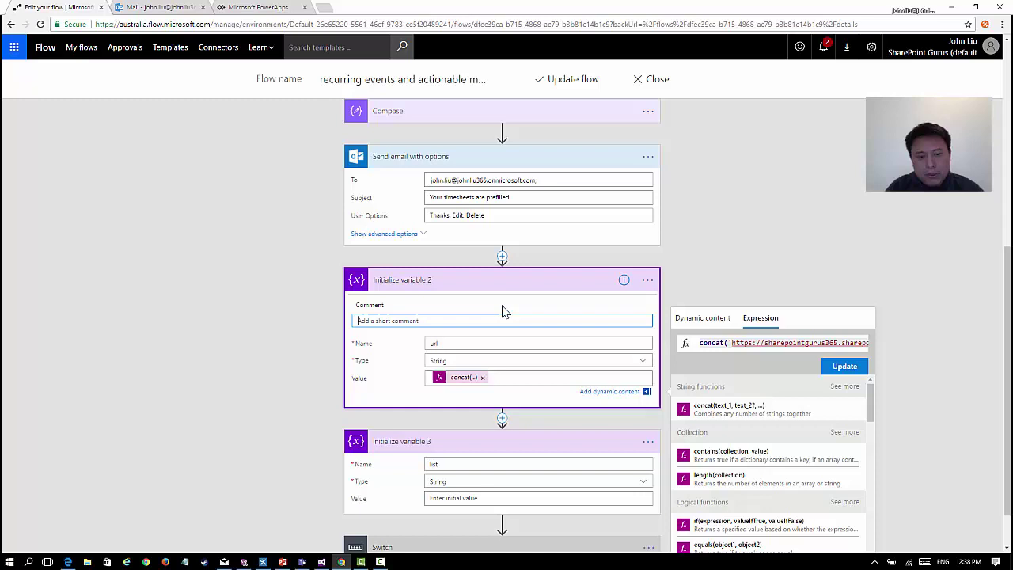
pyautogui.write("concat('https://sharepointgurus365.sharepoint.com/sites/clients/', variables('event'))")
pyautogui.click(389, 349)
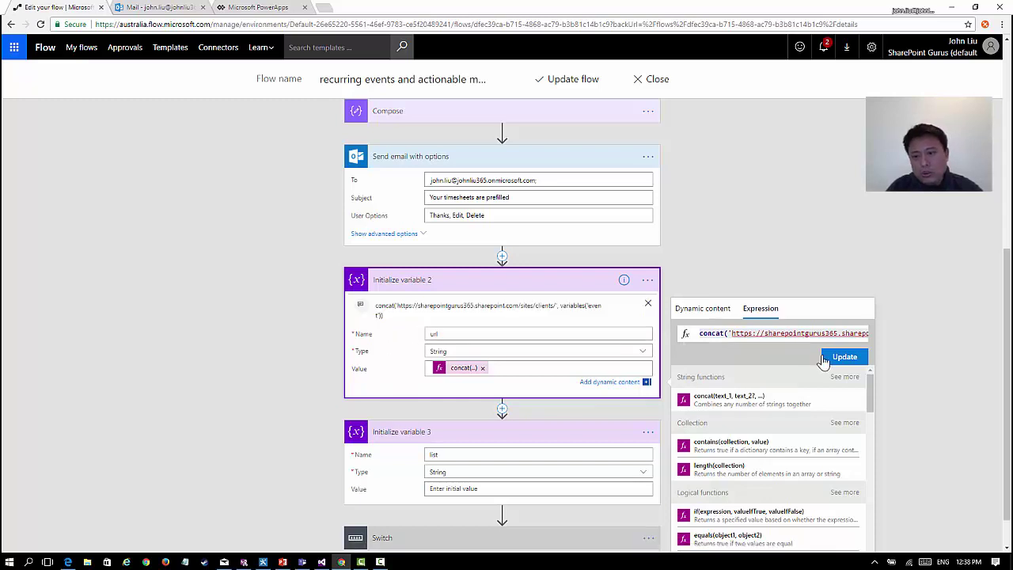
pyautogui.click(759, 276)
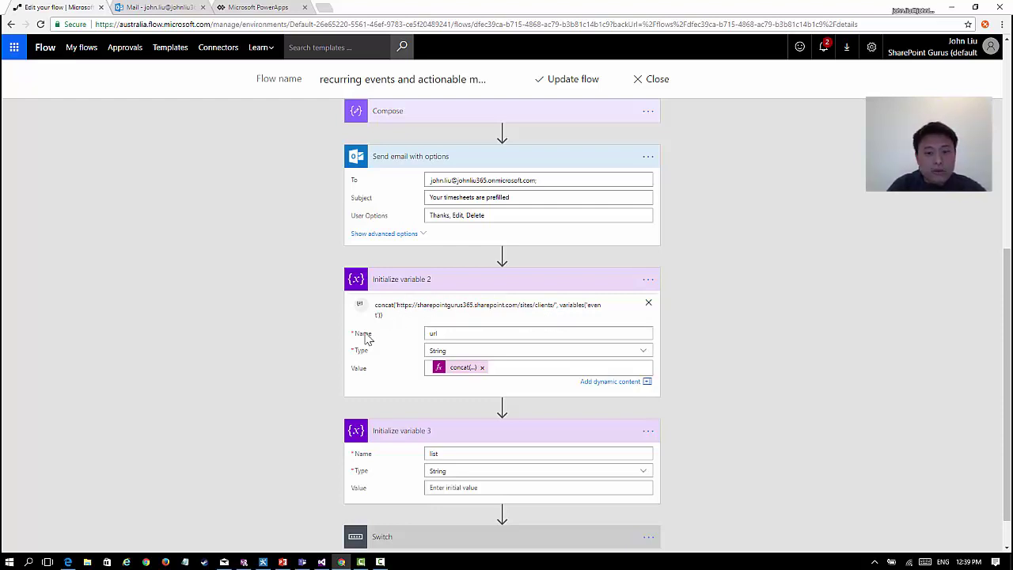
pyautogui.scroll(-1, 355, 340)
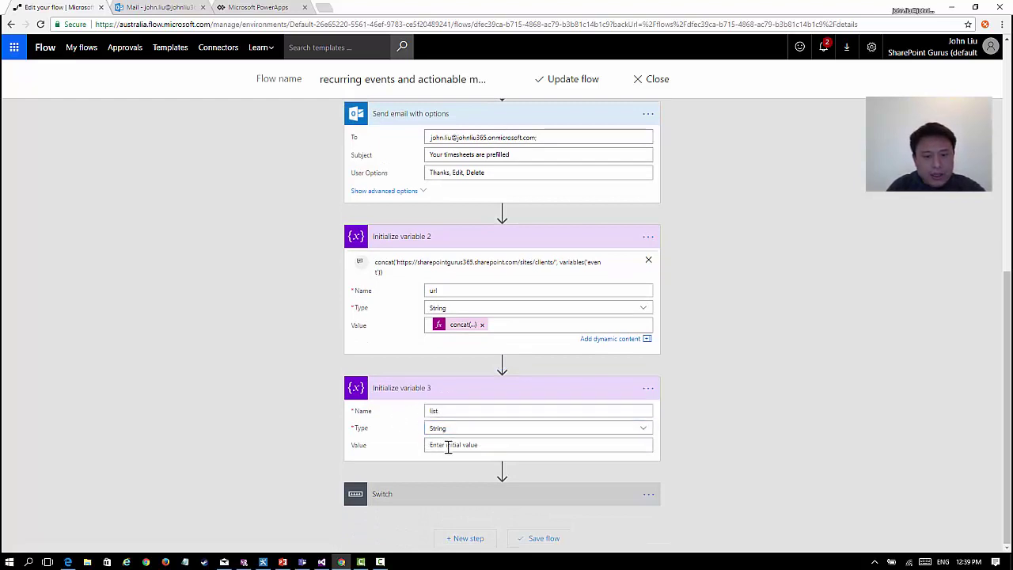
# Collapse Initialize variable 2, 3, 4 and Get calendar view, and expand the Switch.
pyautogui.click(494, 393)
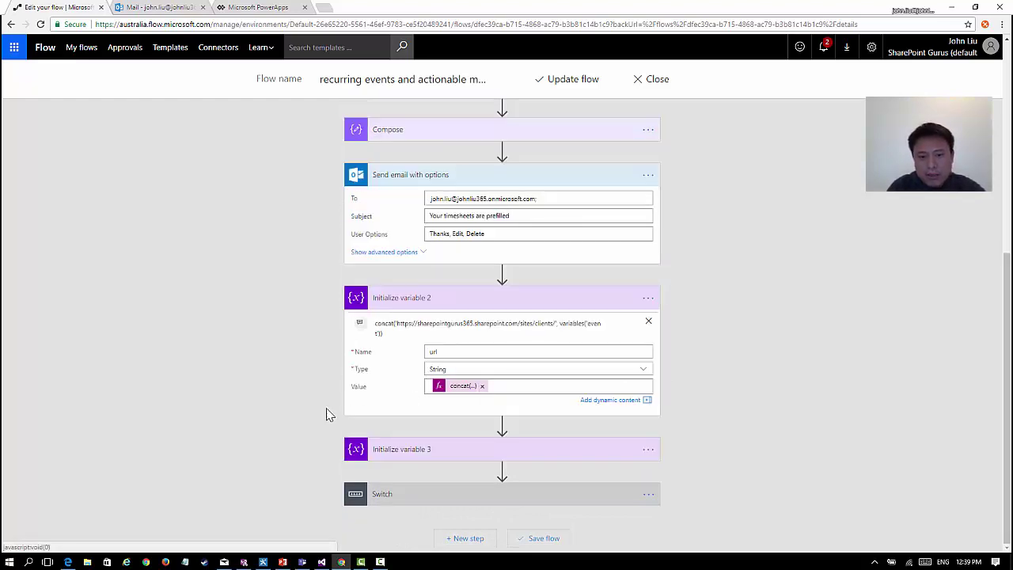
pyautogui.click(481, 499)
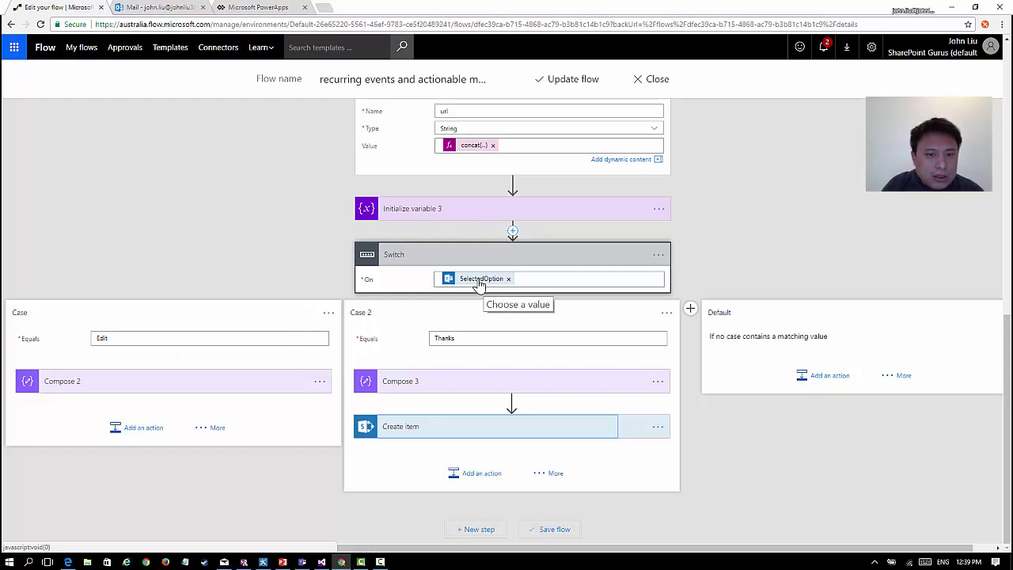
pyautogui.scroll(2, 380, 277)
pyautogui.click(464, 165)
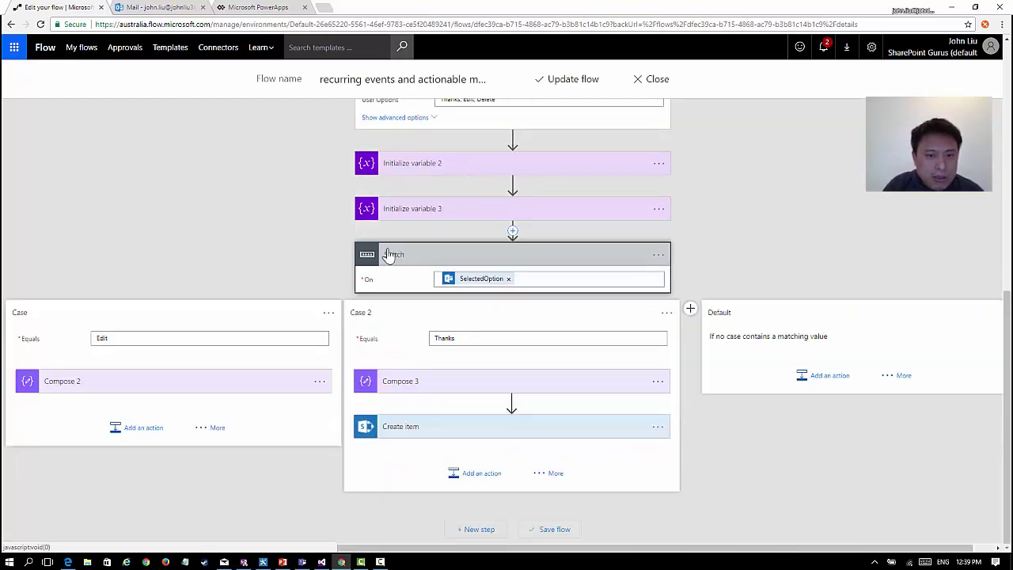
pyautogui.scroll(3, 328, 254)
pyautogui.scroll(-1, 328, 253)
pyautogui.scroll(3, 364, 237)
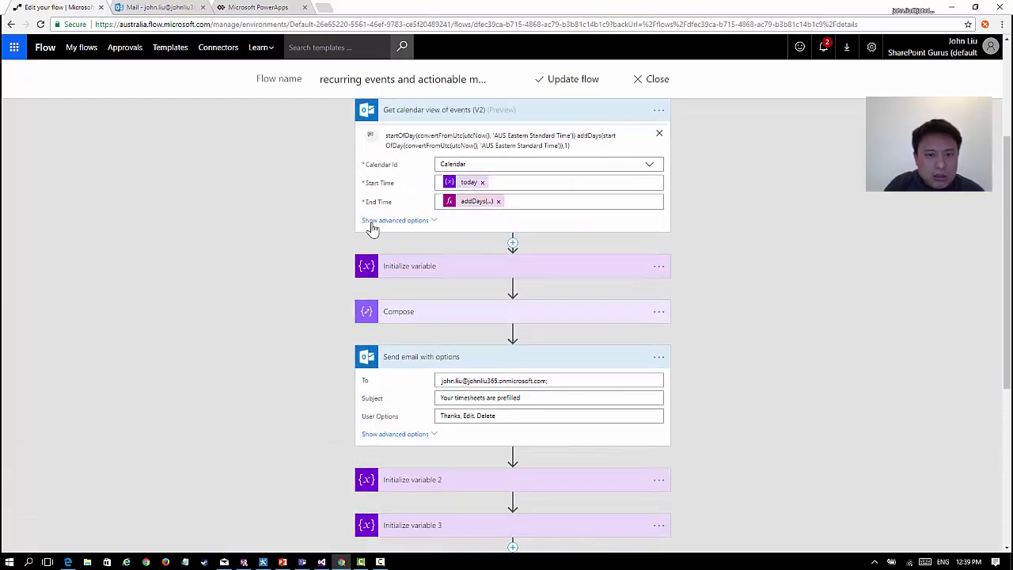
pyautogui.click(470, 124)
pyautogui.scroll(3, 349, 224)
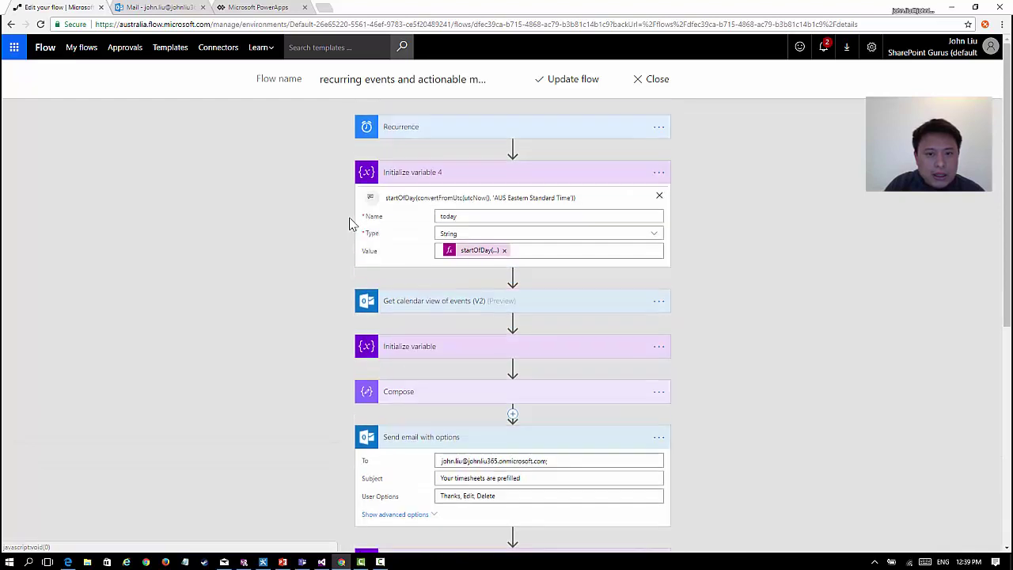
pyautogui.click(445, 172)
pyautogui.scroll(-3, 271, 291)
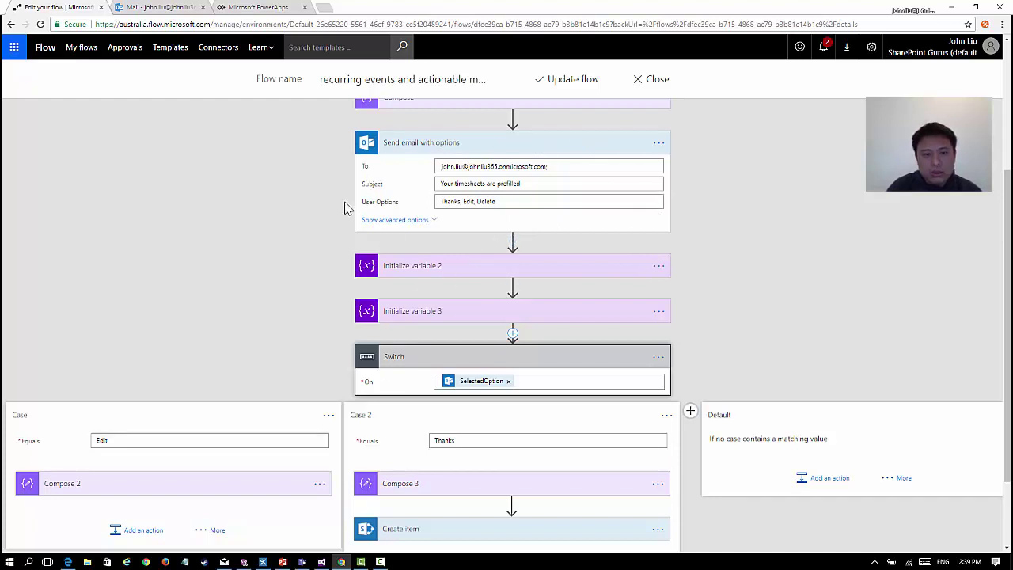
# Review the Edit, Thanks and Default branches, briefly expanding and collapsing the Create item step.
pyautogui.scroll(-1, 374, 312)
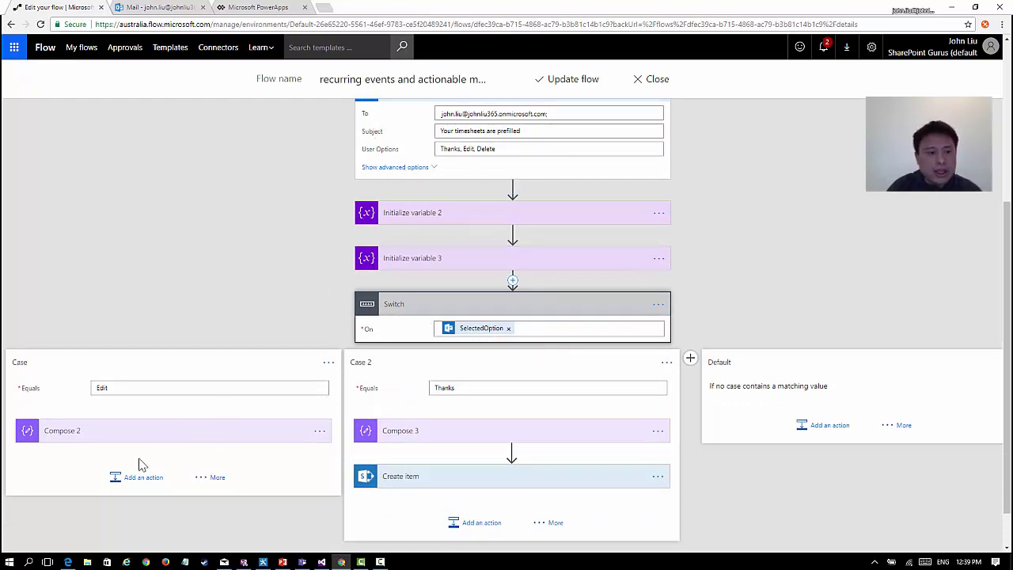
pyautogui.scroll(-1, 139, 466)
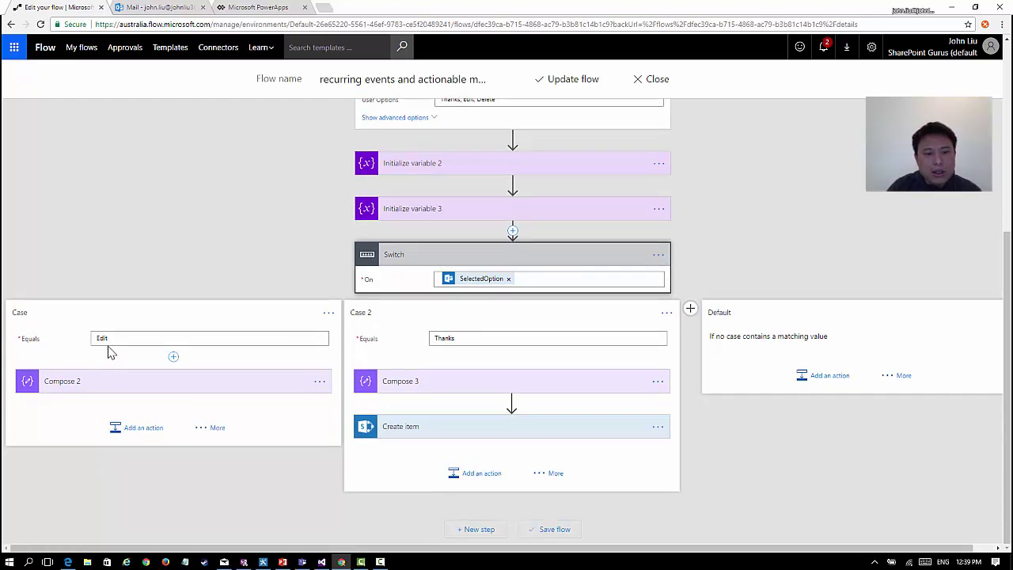
pyautogui.scroll(2, 110, 372)
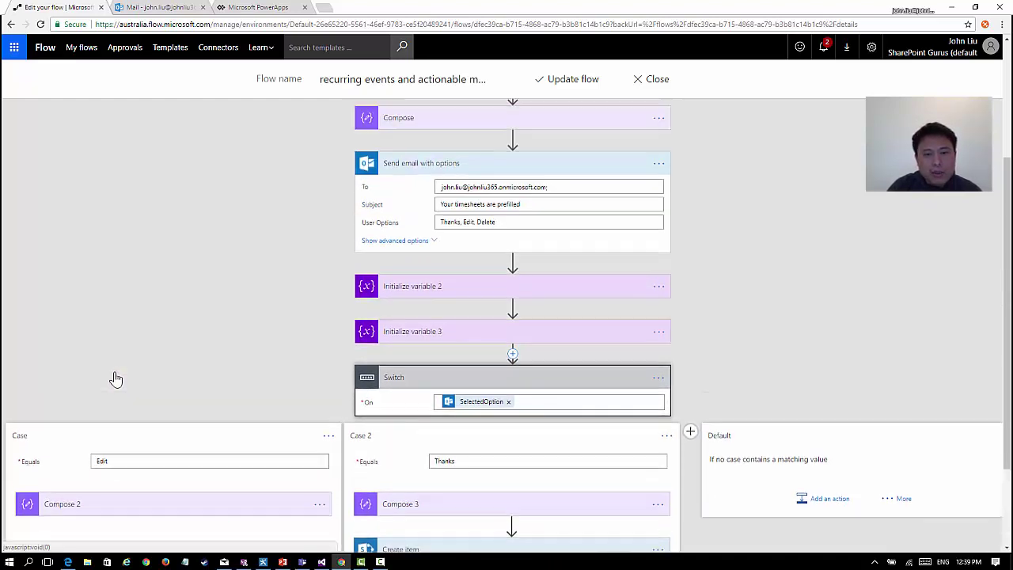
pyautogui.scroll(-1, 126, 396)
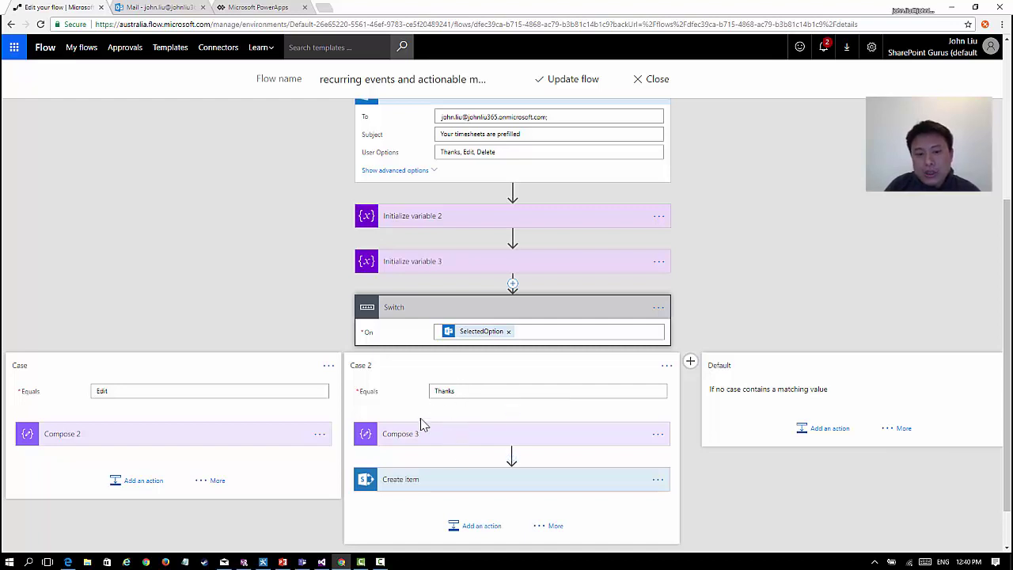
pyautogui.scroll(-1, 436, 470)
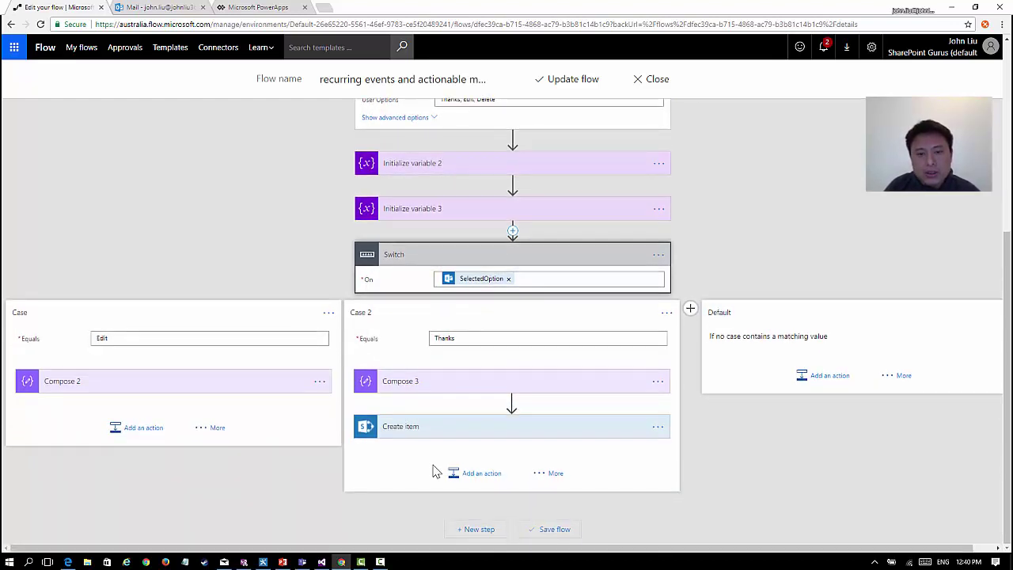
pyautogui.scroll(3, 461, 378)
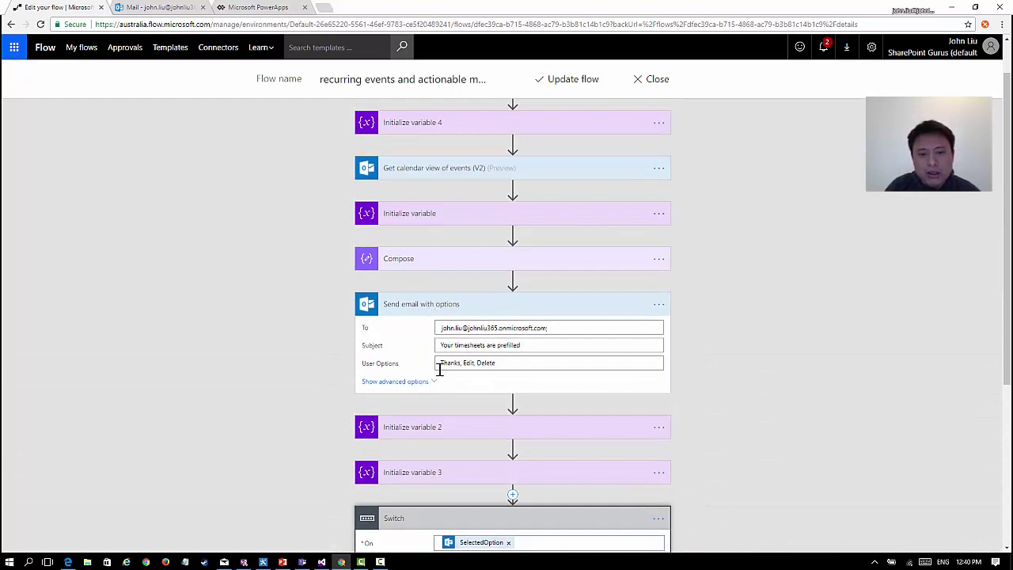
pyautogui.scroll(-1, 440, 370)
pyautogui.scroll(-2, 419, 378)
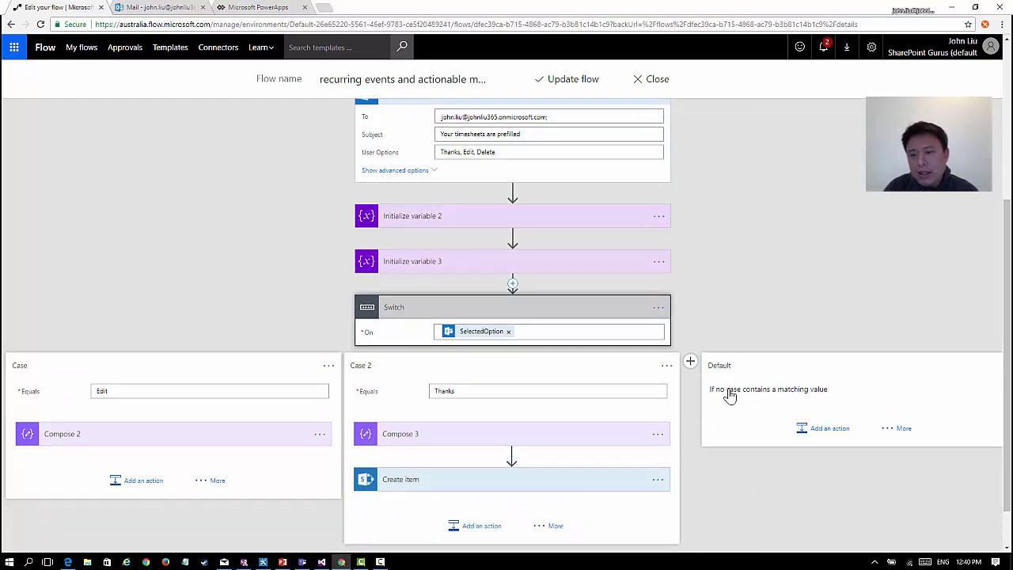
pyautogui.scroll(-1, 728, 384)
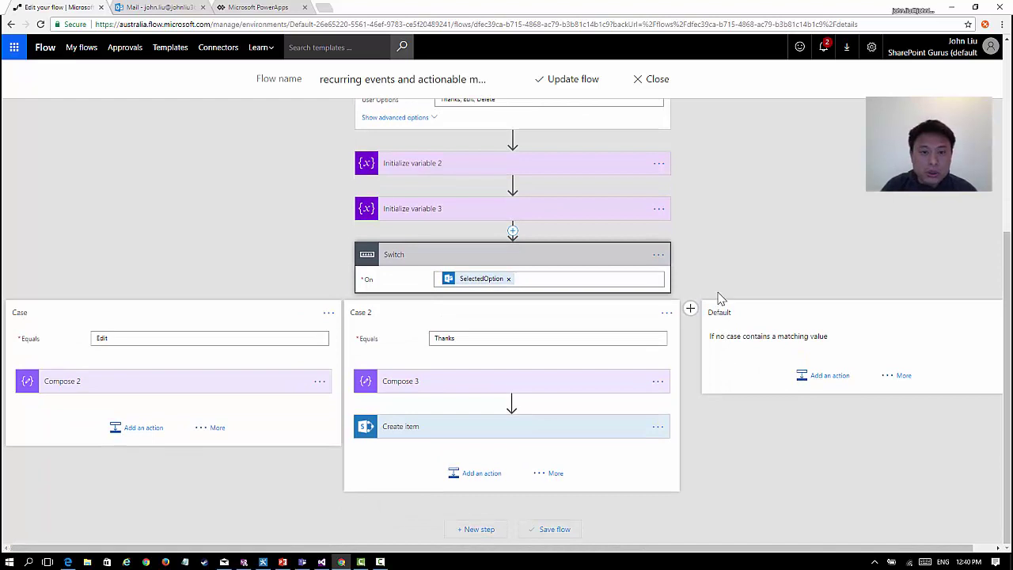
pyautogui.scroll(1, 720, 299)
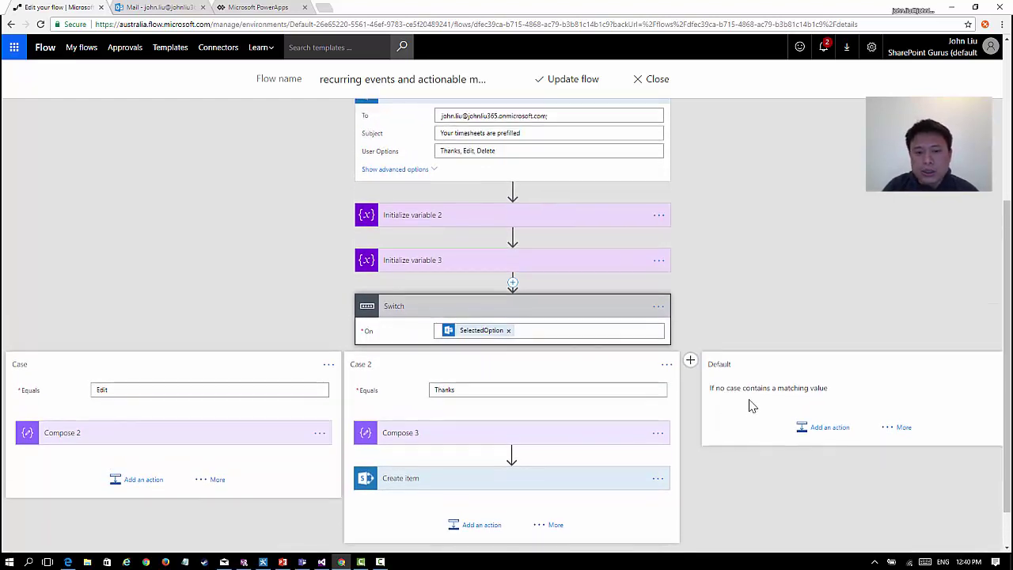
pyautogui.scroll(-1, 752, 406)
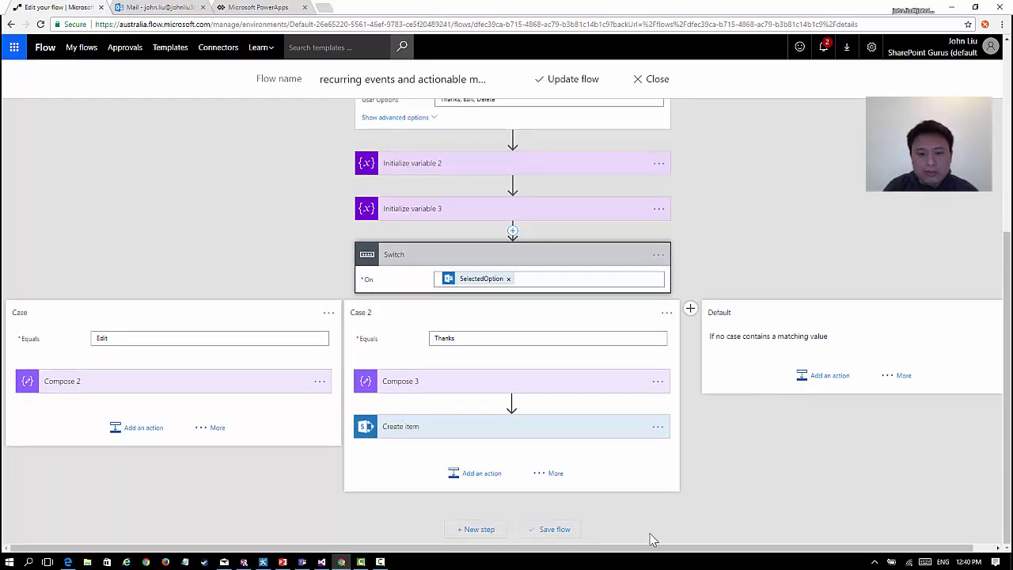
pyautogui.click(454, 427)
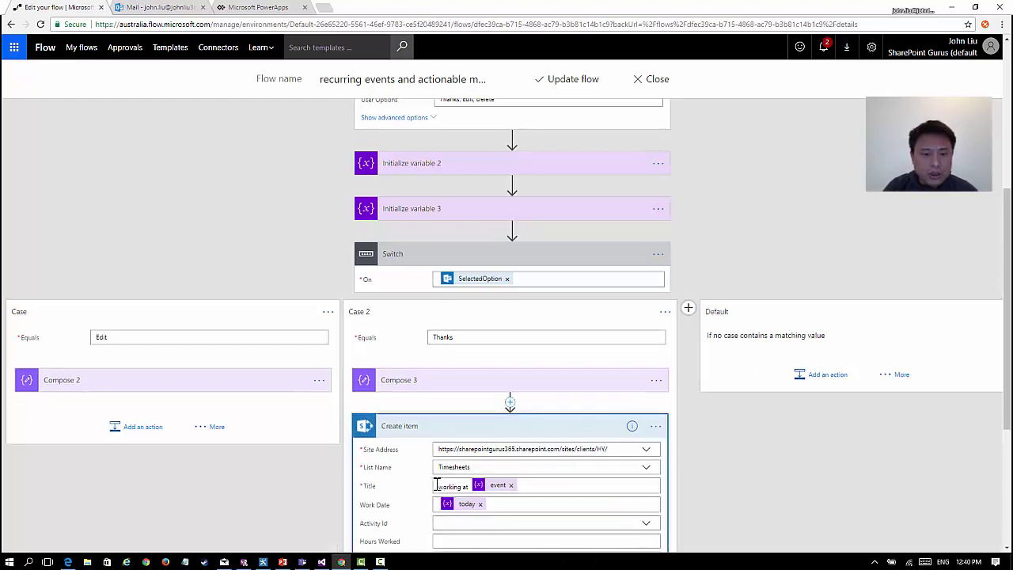
pyautogui.scroll(-3, 446, 453)
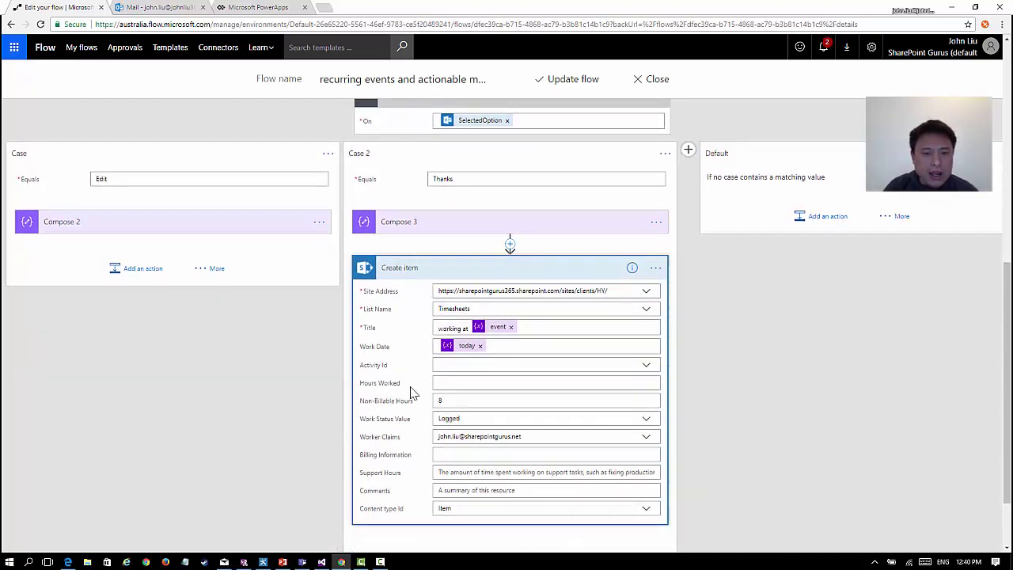
pyautogui.scroll(1, 443, 399)
pyautogui.click(447, 323)
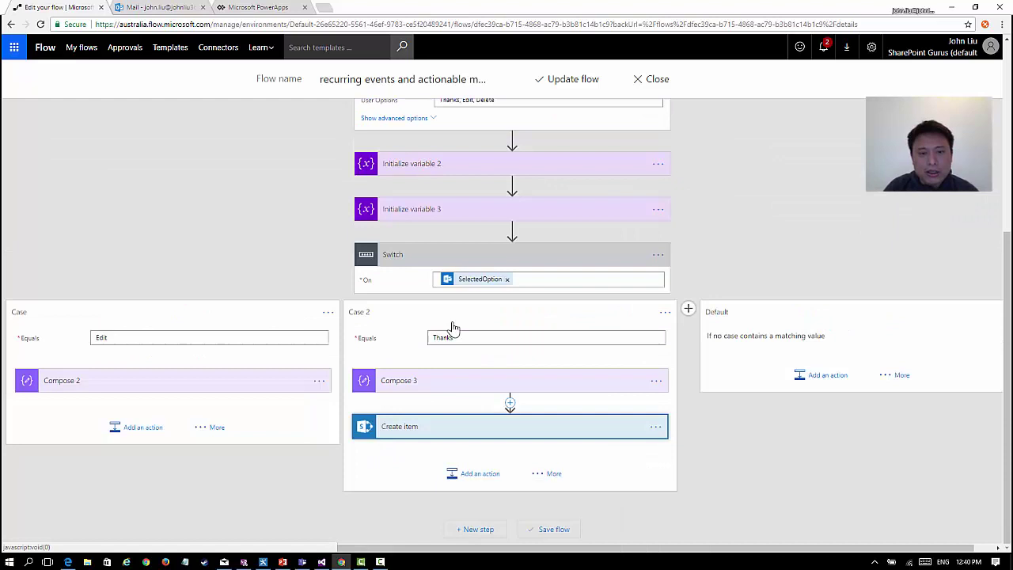
pyautogui.scroll(2, 670, 158)
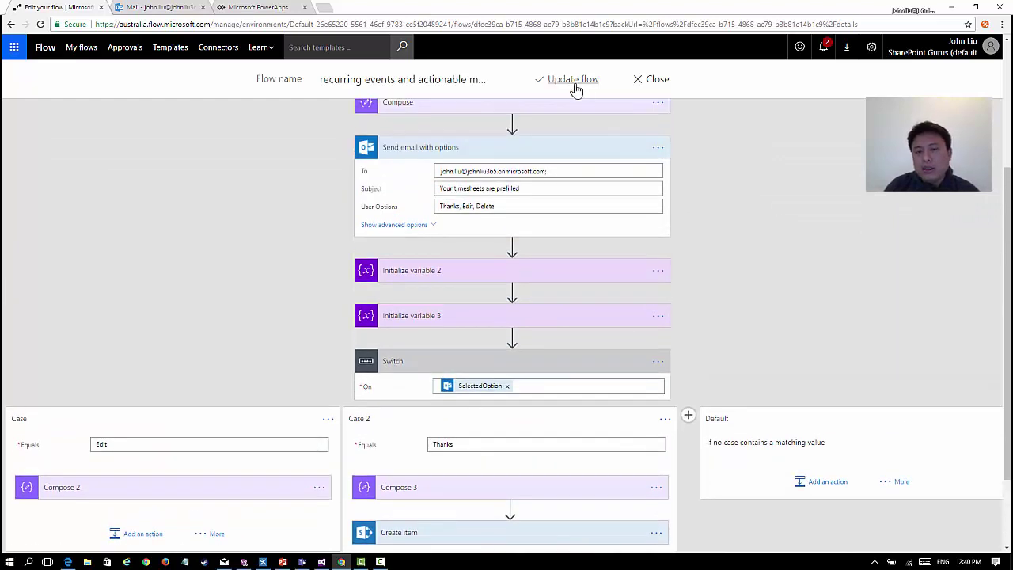
# Save the flow, leave the editor and open the currently running run.
pyautogui.click(576, 83)
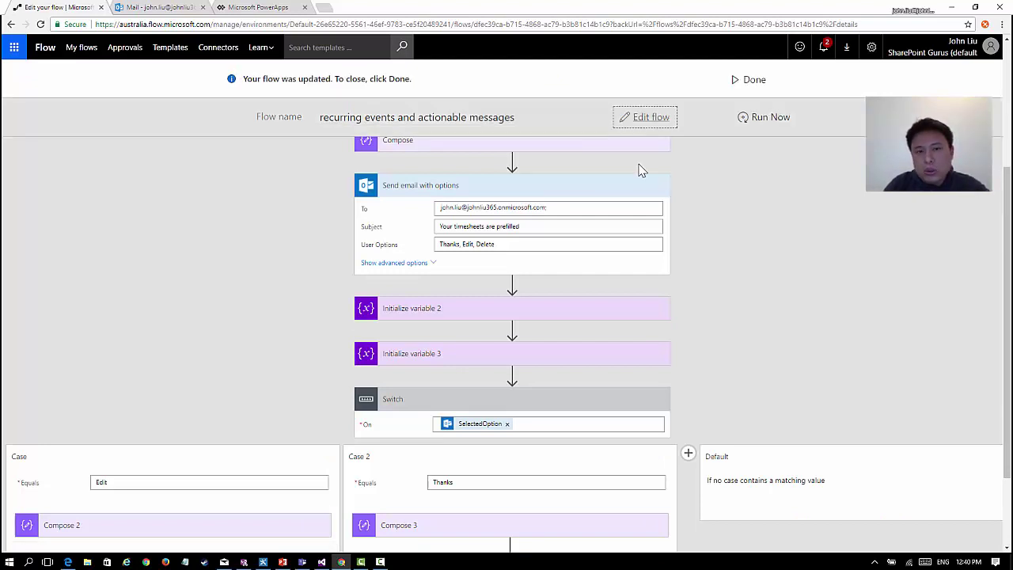
pyautogui.click(751, 79)
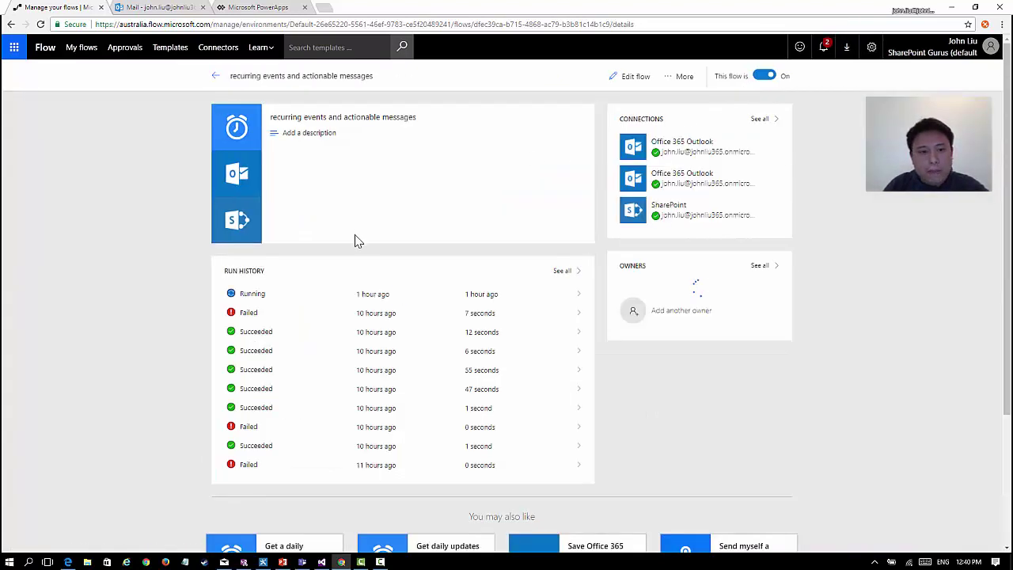
pyautogui.click(386, 301)
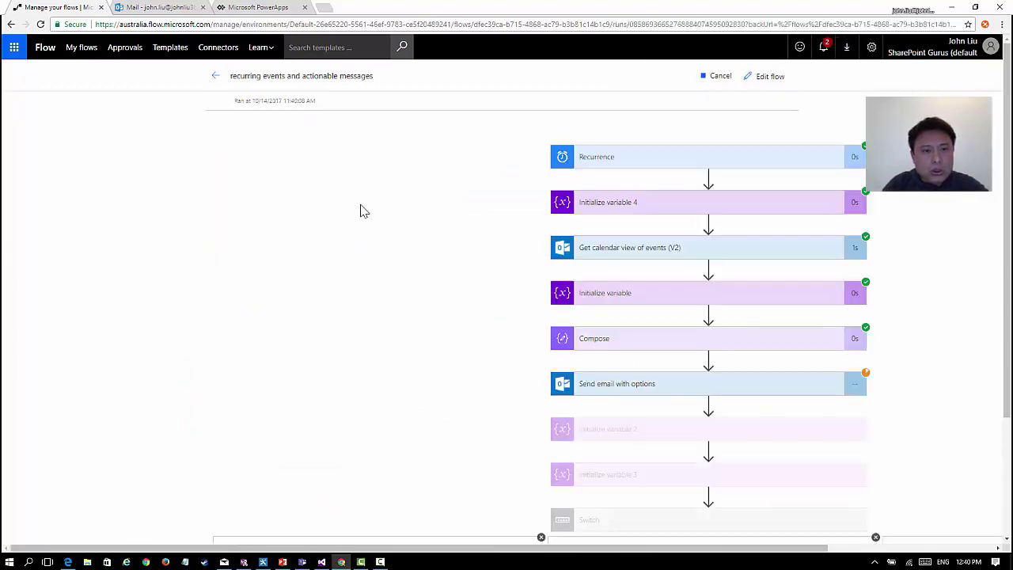
pyautogui.scroll(-2, 456, 242)
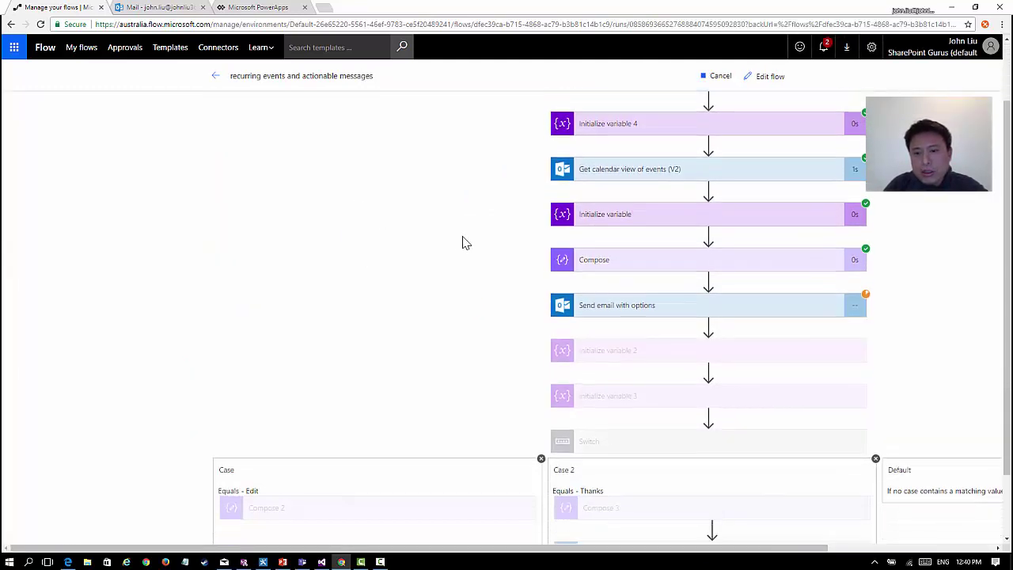
pyautogui.scroll(2, 545, 253)
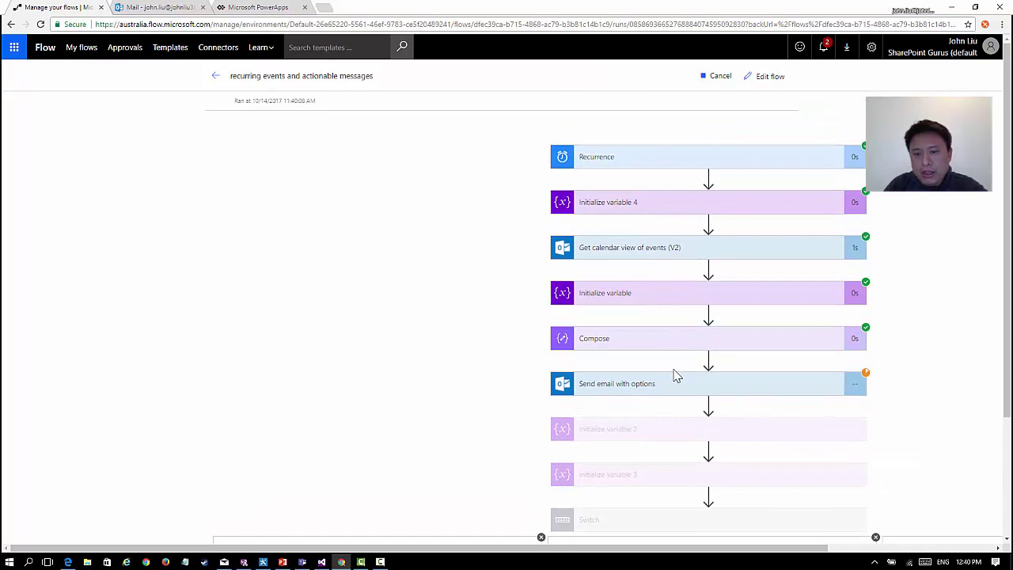
# Check the run's event variable value HY and the email step, then switch to Mail.
pyautogui.click(653, 296)
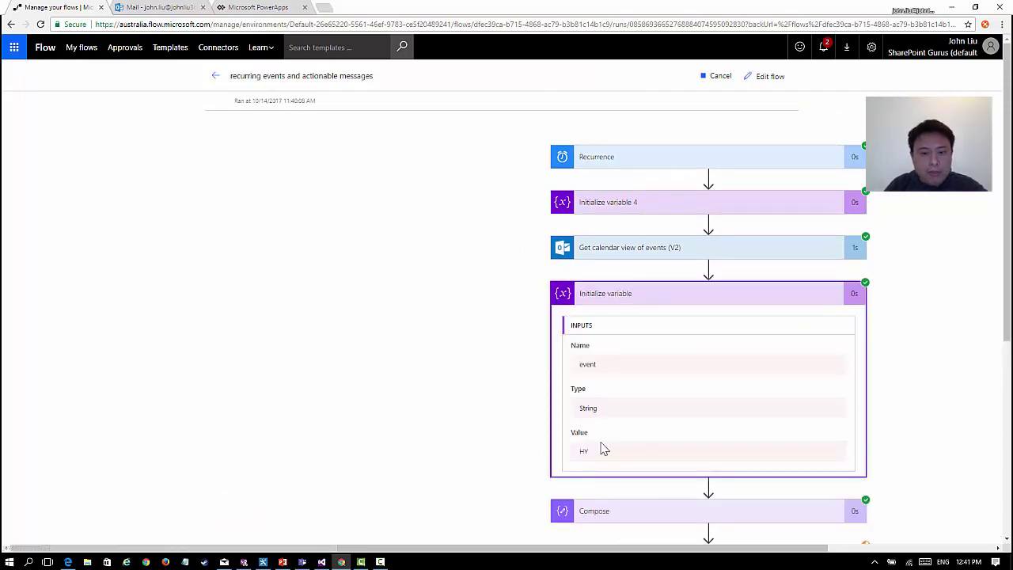
pyautogui.click(654, 297)
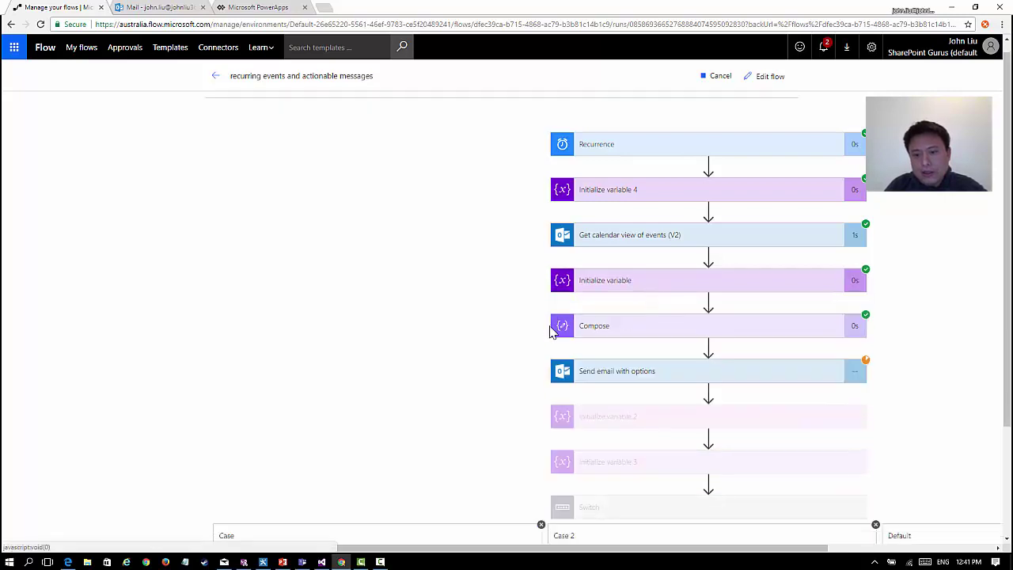
pyautogui.scroll(-1, 639, 281)
pyautogui.click(683, 283)
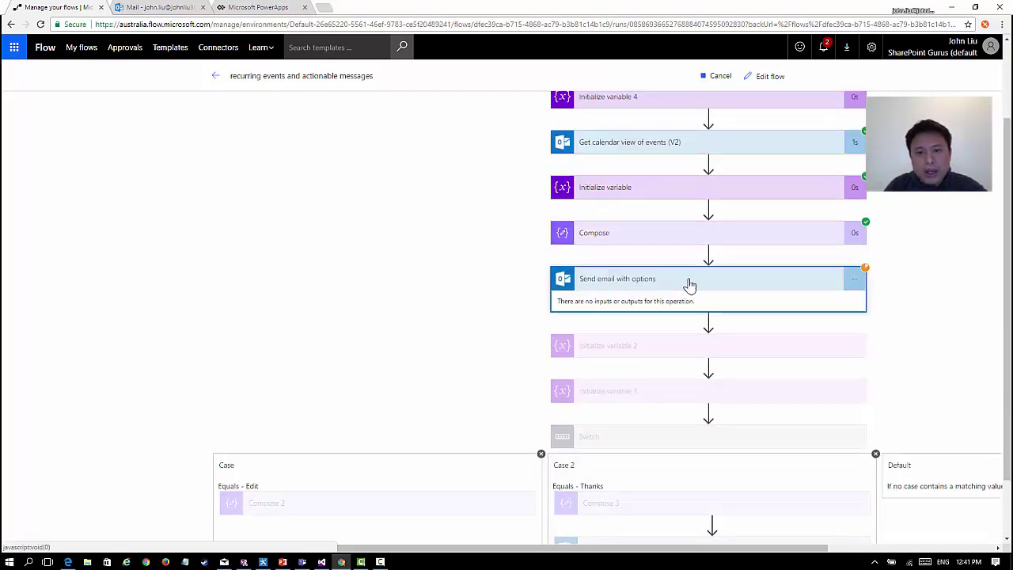
pyautogui.click(683, 283)
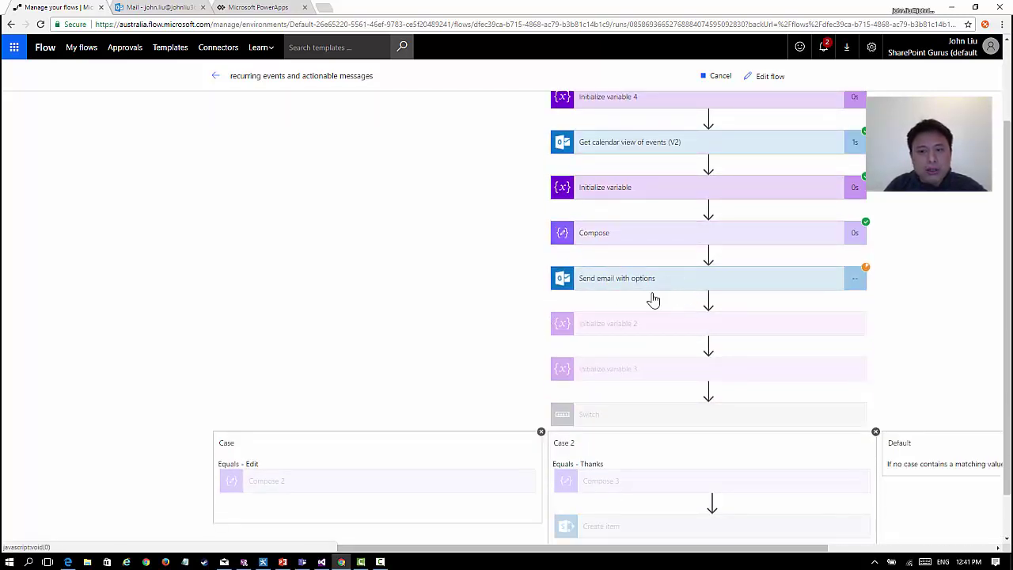
pyautogui.click(155, 8)
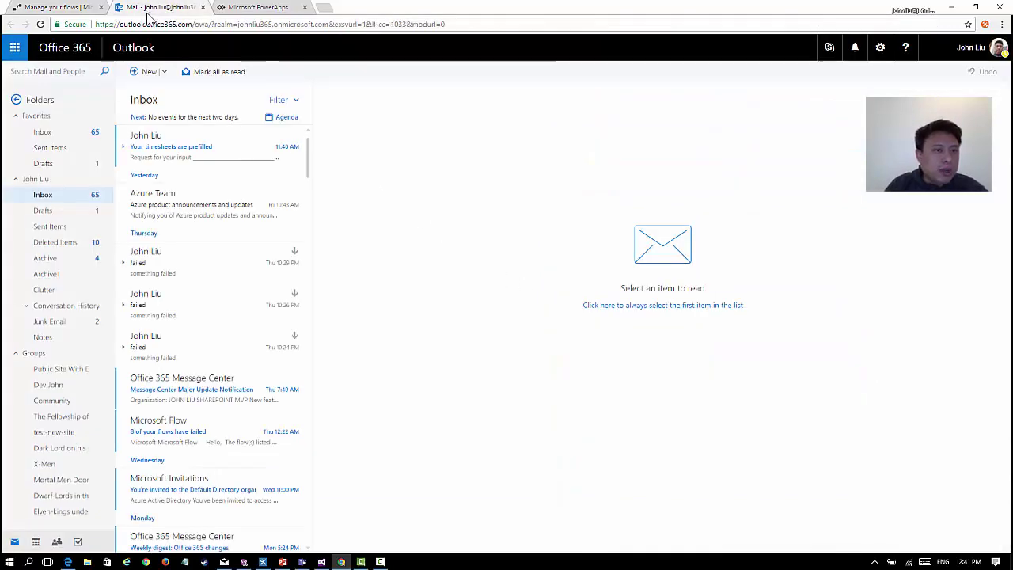
# Open the 'Your timesheets are prefilled' email and respond with Thanks.
pyautogui.click(234, 163)
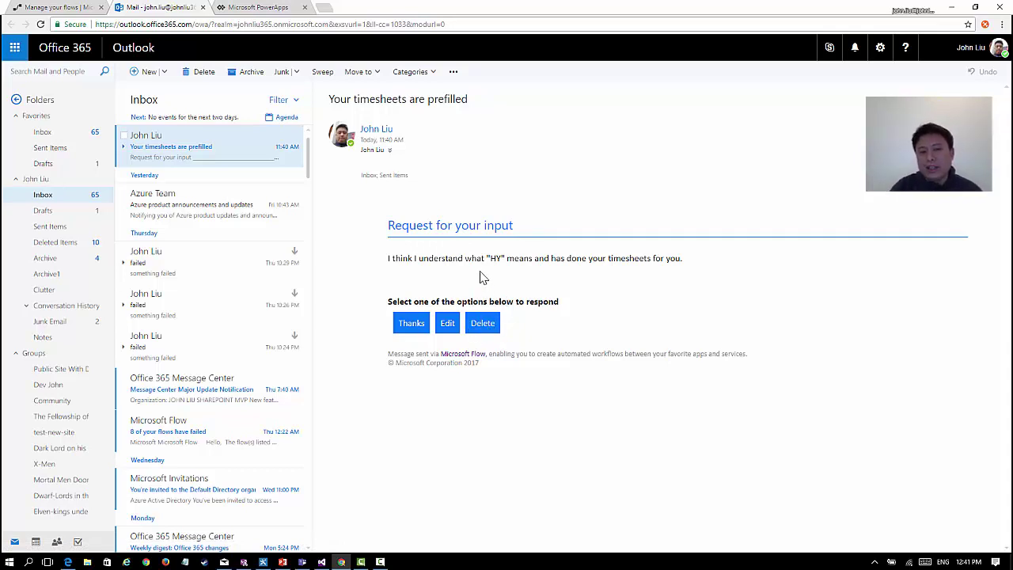
pyautogui.click(412, 324)
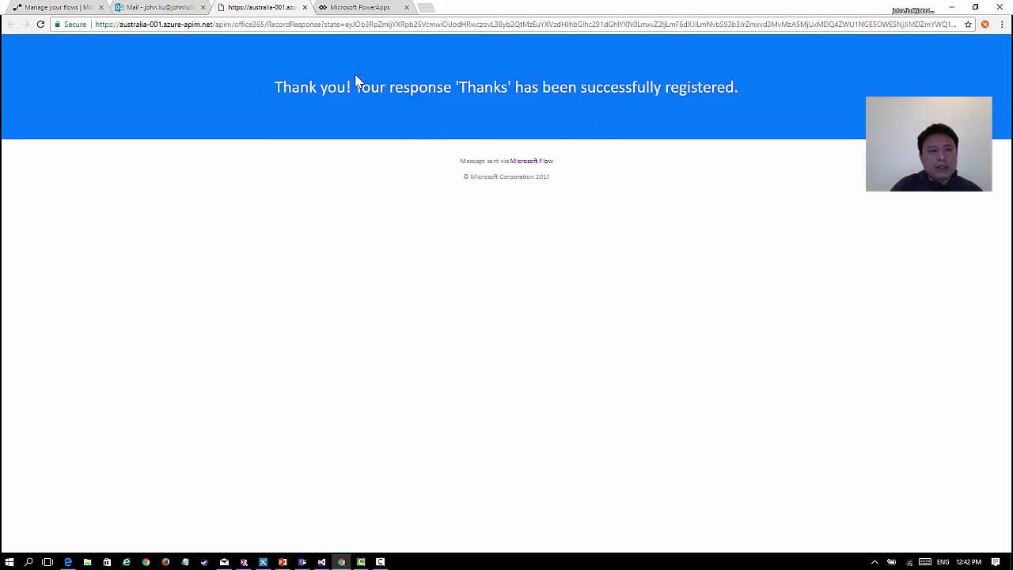
# Return to the run details and check that Compose 3's output shows the Thanks case.
pyautogui.click(83, 10)
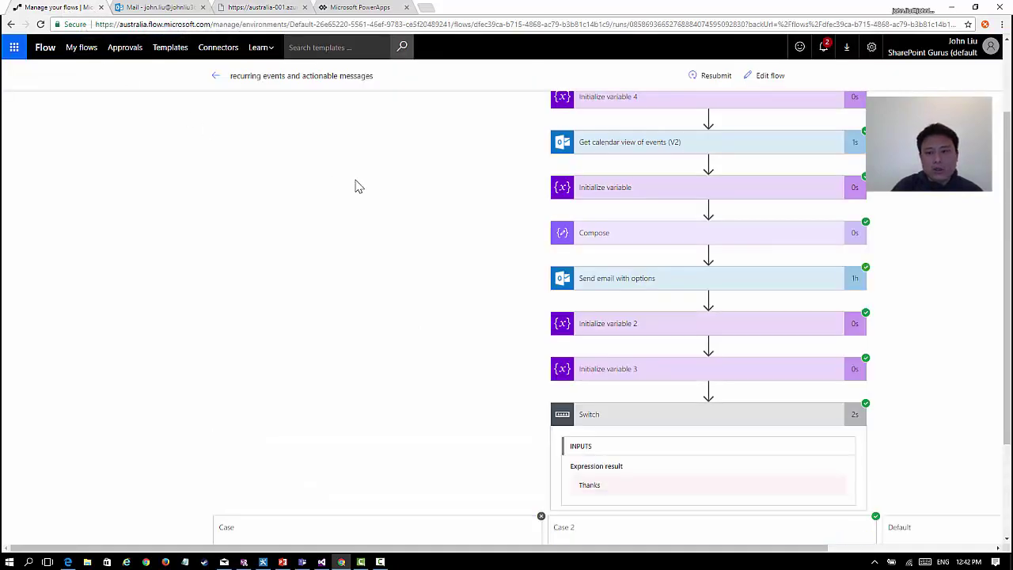
pyautogui.scroll(-3, 736, 341)
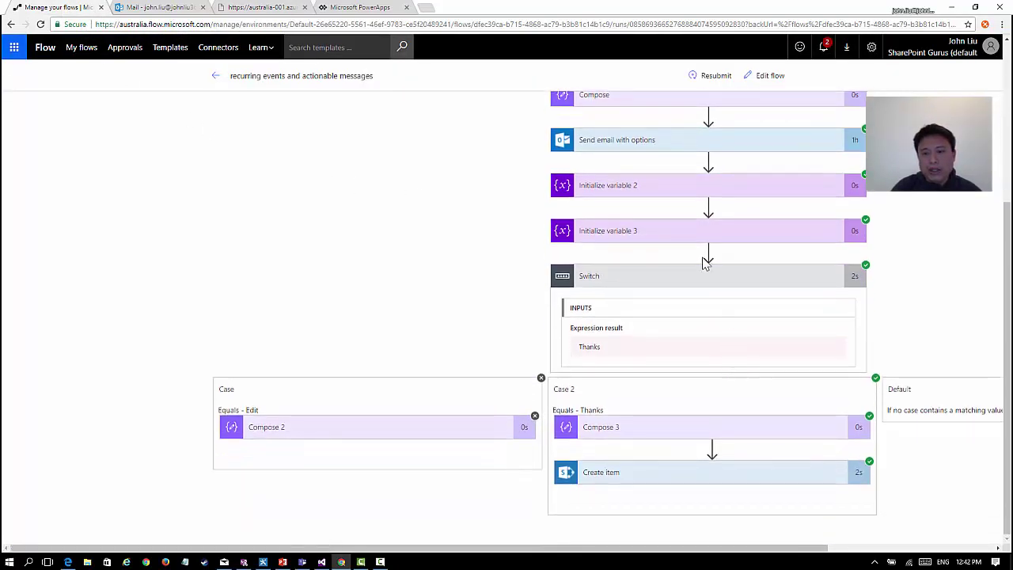
pyautogui.click(675, 433)
pyautogui.scroll(-2, 676, 437)
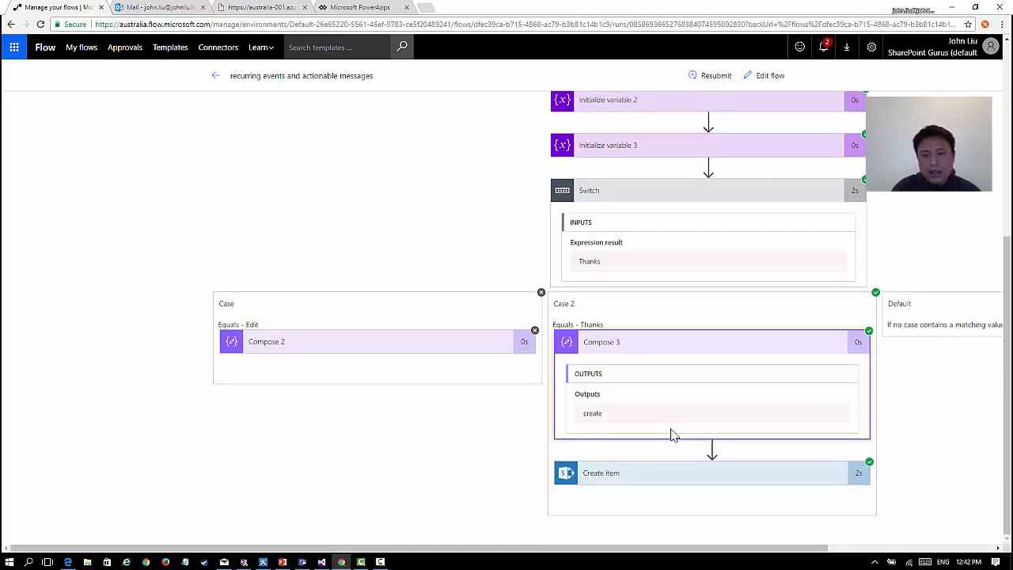
# Review the Create item step's inputs and outputs for the 'working at HY' Timesheets item.
pyautogui.click(669, 475)
pyautogui.scroll(-10, 525, 443)
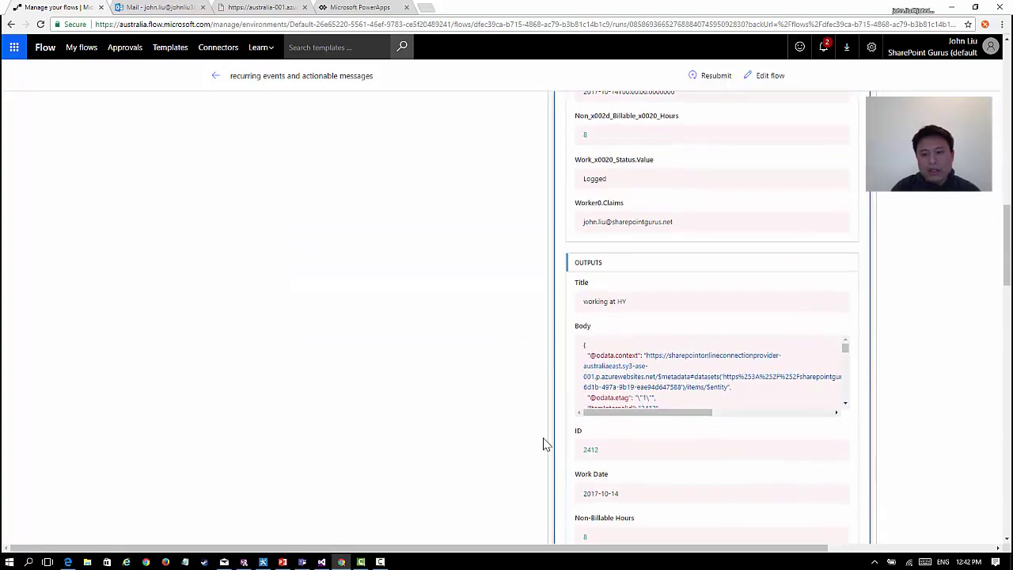
pyautogui.scroll(-15, 543, 444)
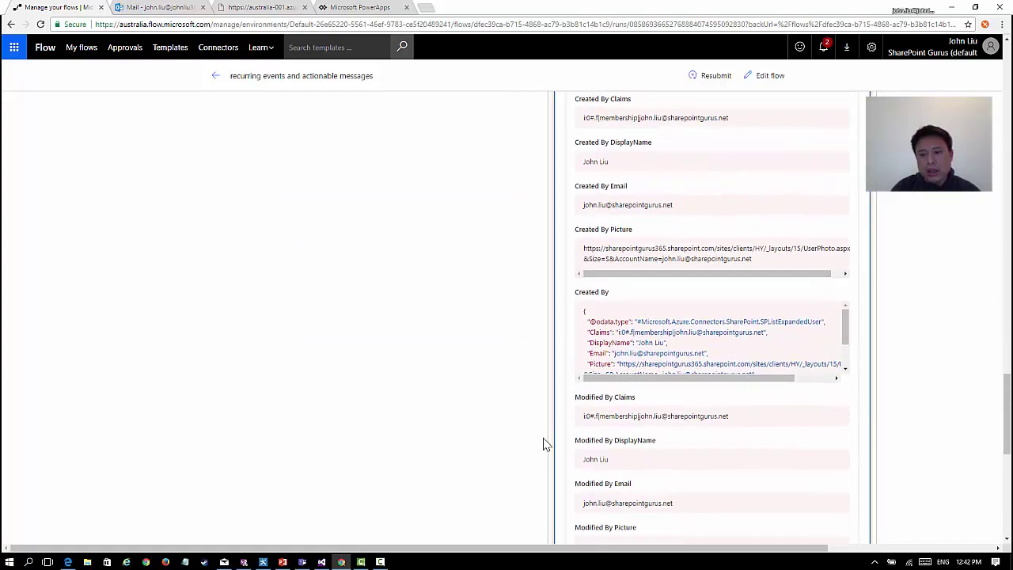
pyautogui.scroll(-8, 543, 444)
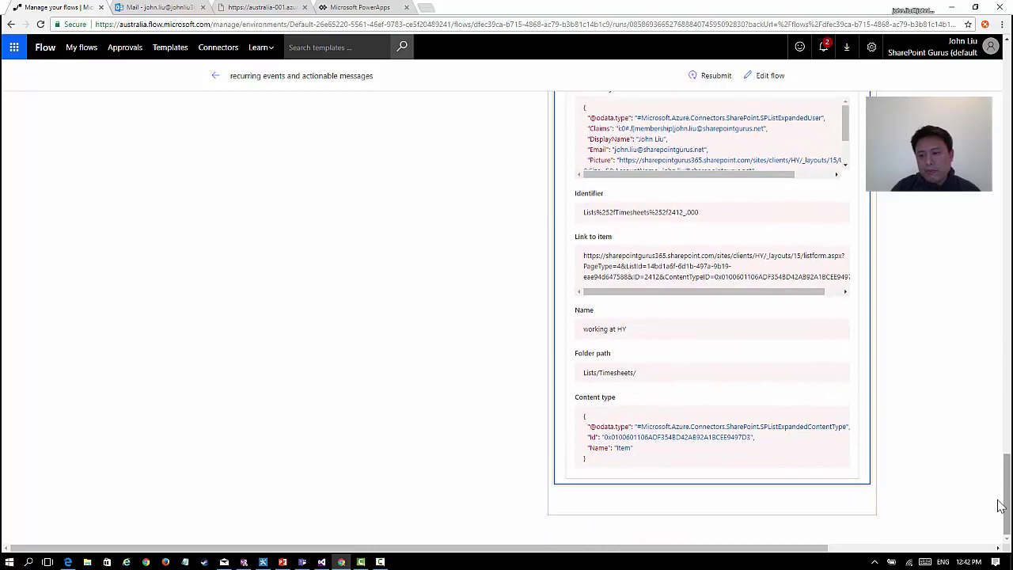
pyautogui.moveTo(1005, 503); pyautogui.dragTo(1005, 115)
pyautogui.scroll(-4, 712, 317)
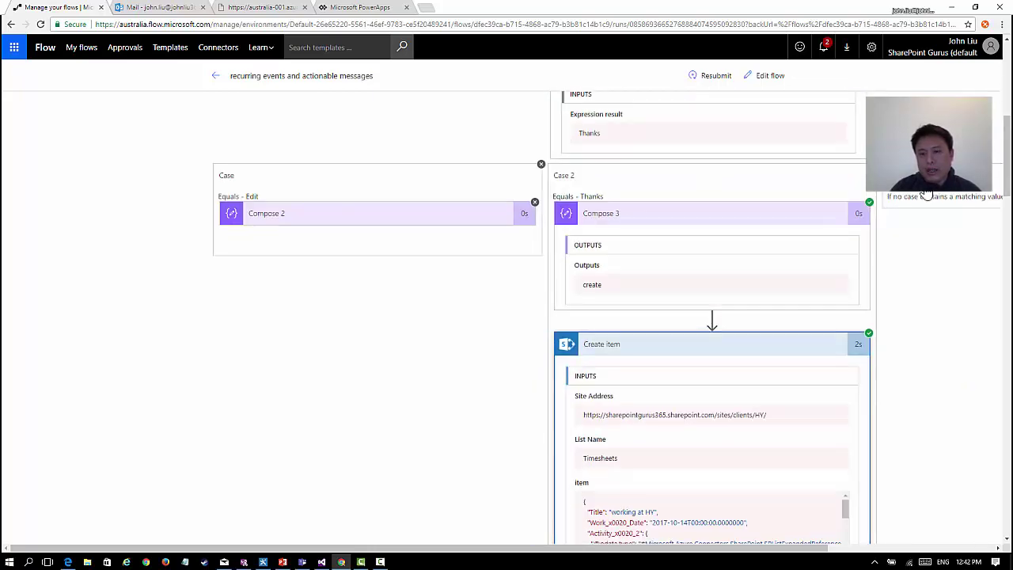
# Collapse the Create item details and go back to the flow's details page.
pyautogui.click(765, 341)
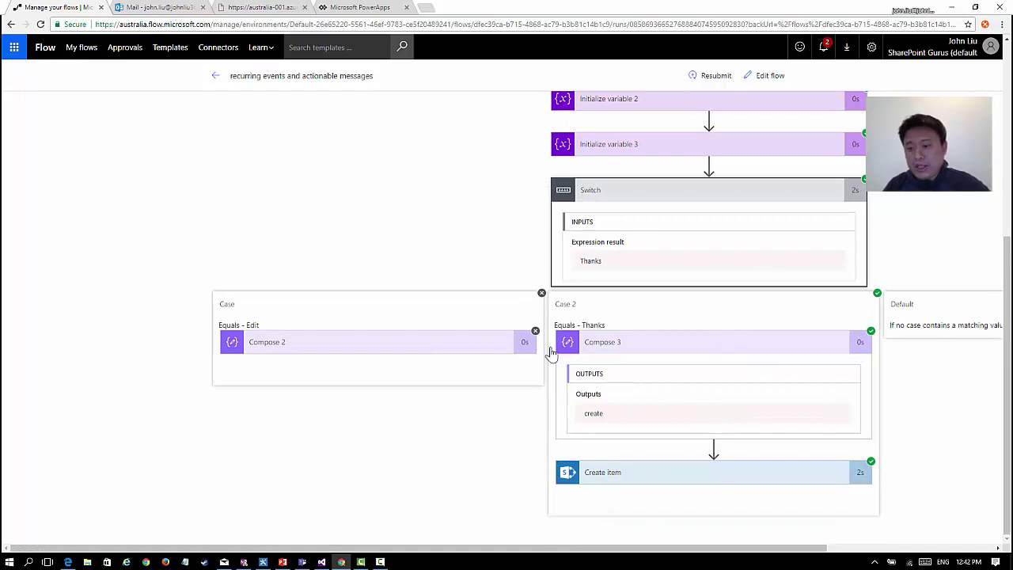
pyautogui.moveTo(768, 551); pyautogui.dragTo(926, 552)
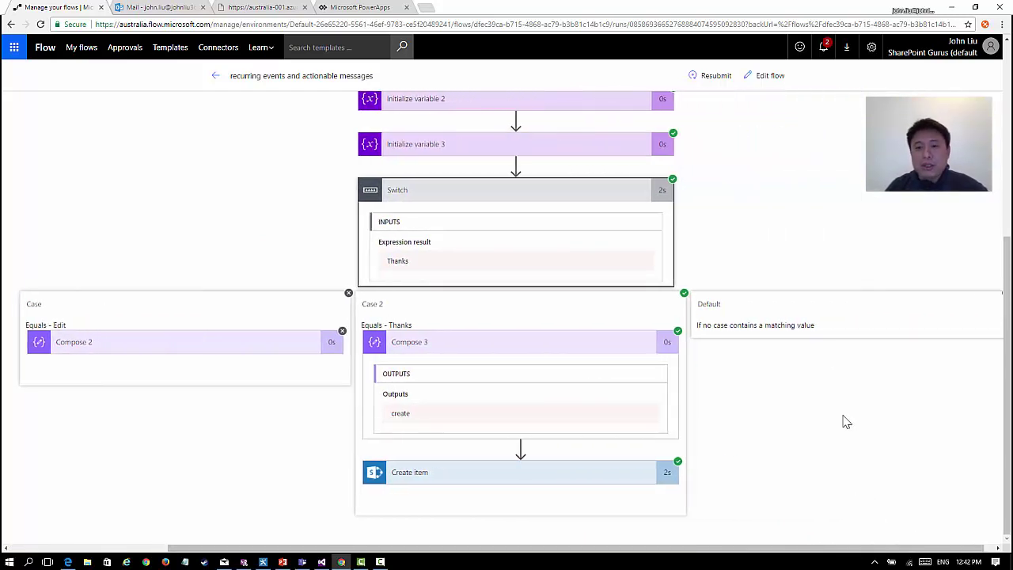
pyautogui.click(215, 76)
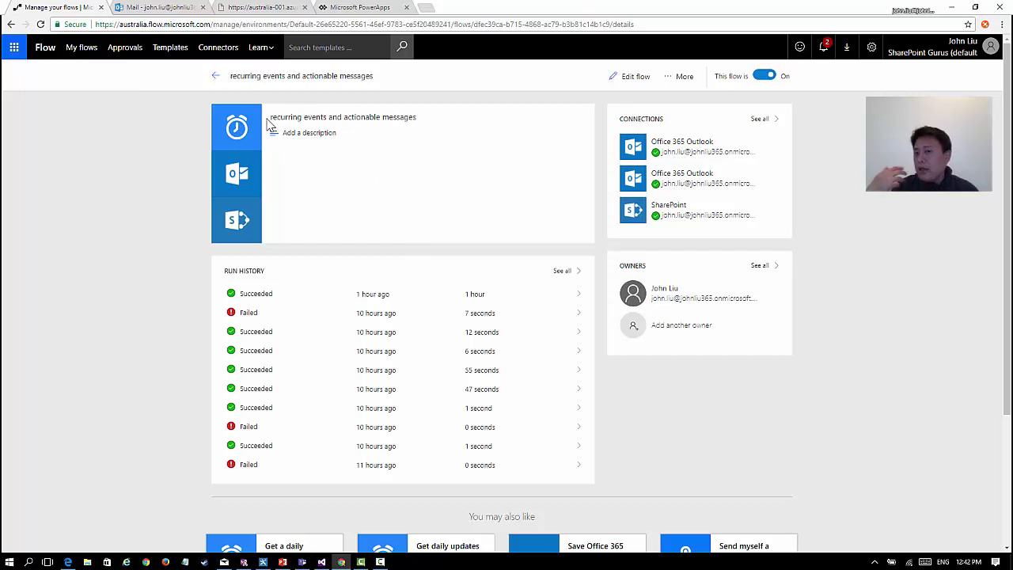
# Open the flow in the editor and show the Recurrence trigger's 11:00 daily schedule with advanced options.
pyautogui.click(631, 79)
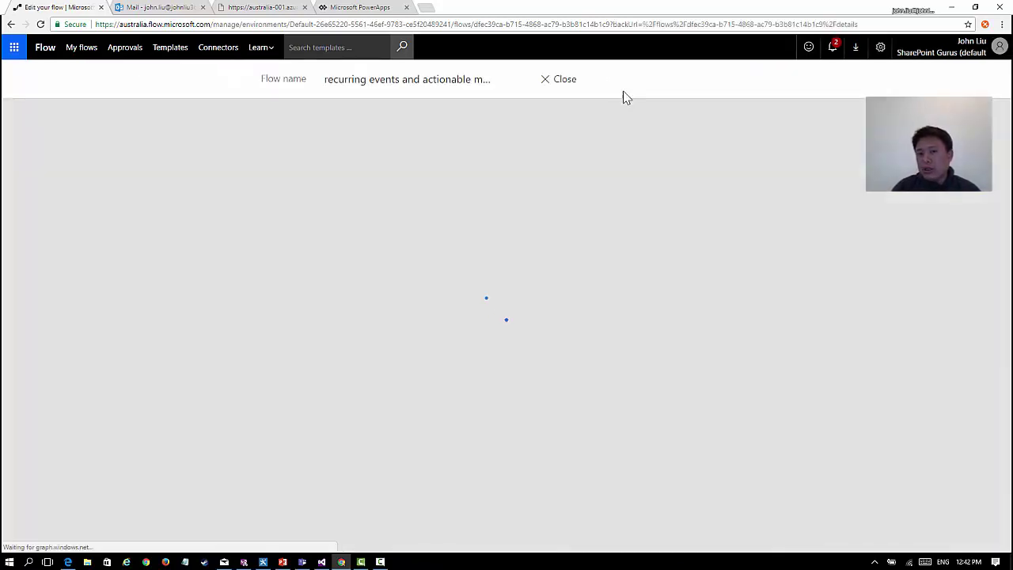
pyautogui.scroll(5, 665, 222)
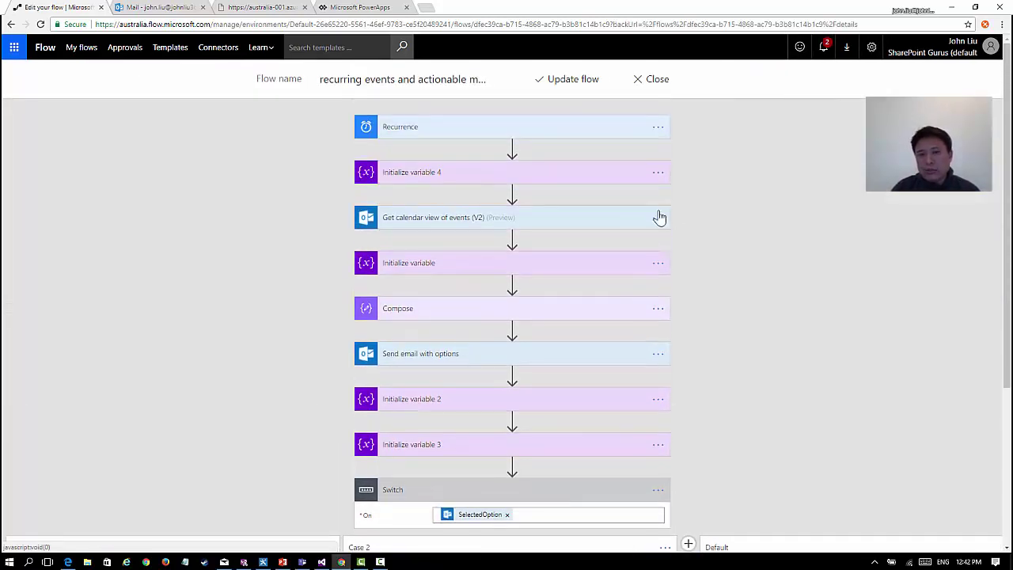
pyautogui.click(467, 129)
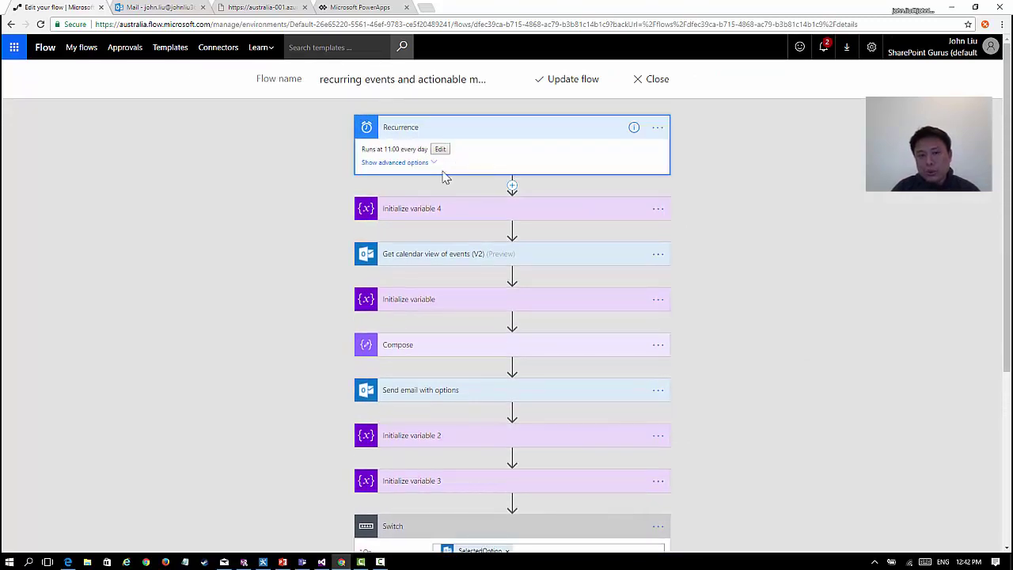
pyautogui.click(404, 163)
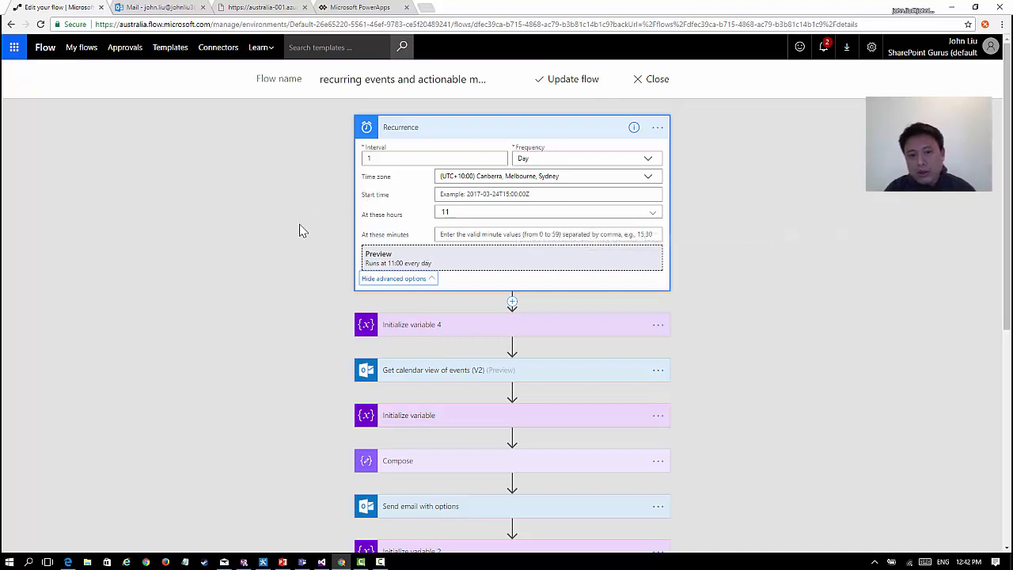
# Scroll down to review the Switch's Edit, Thanks and Default cases.
pyautogui.scroll(-1, 280, 305)
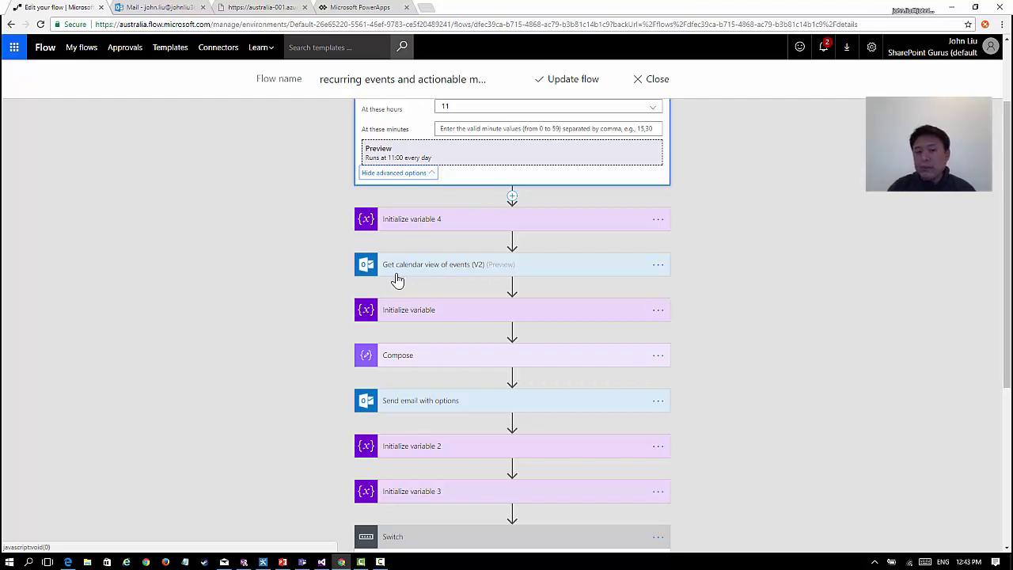
pyautogui.scroll(-1, 397, 281)
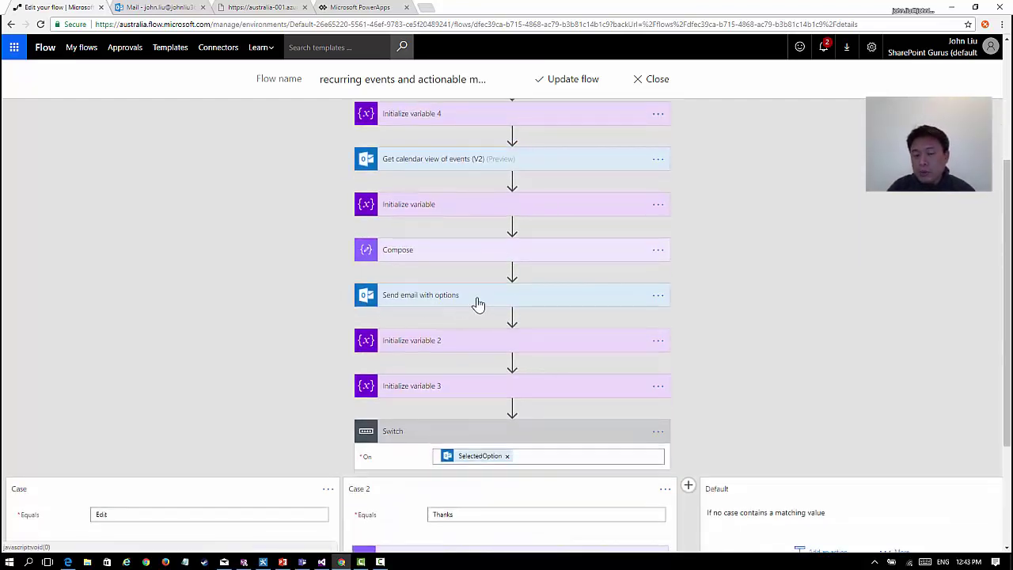
pyautogui.scroll(-2, 312, 310)
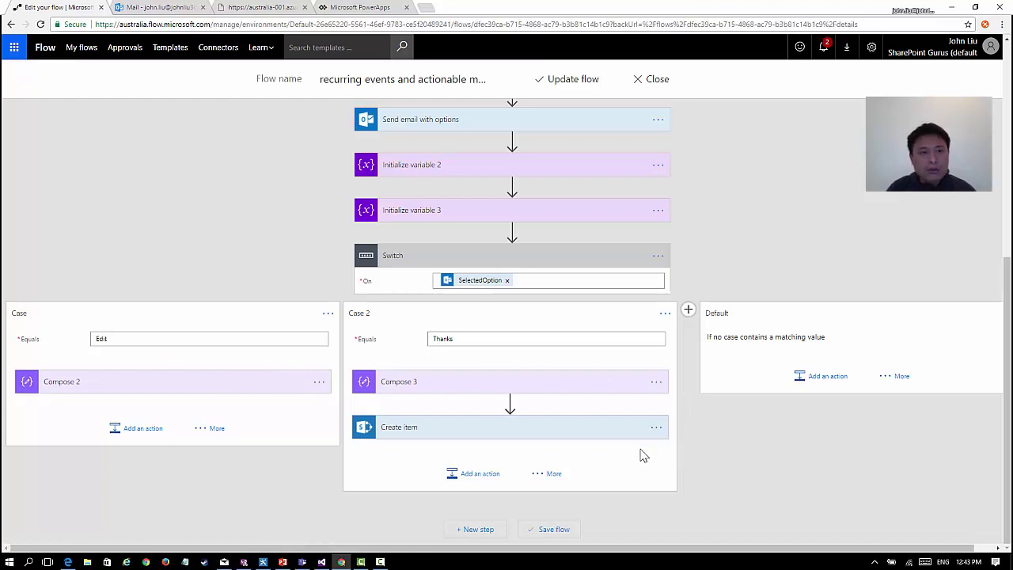
pyautogui.moveTo(360, 563)
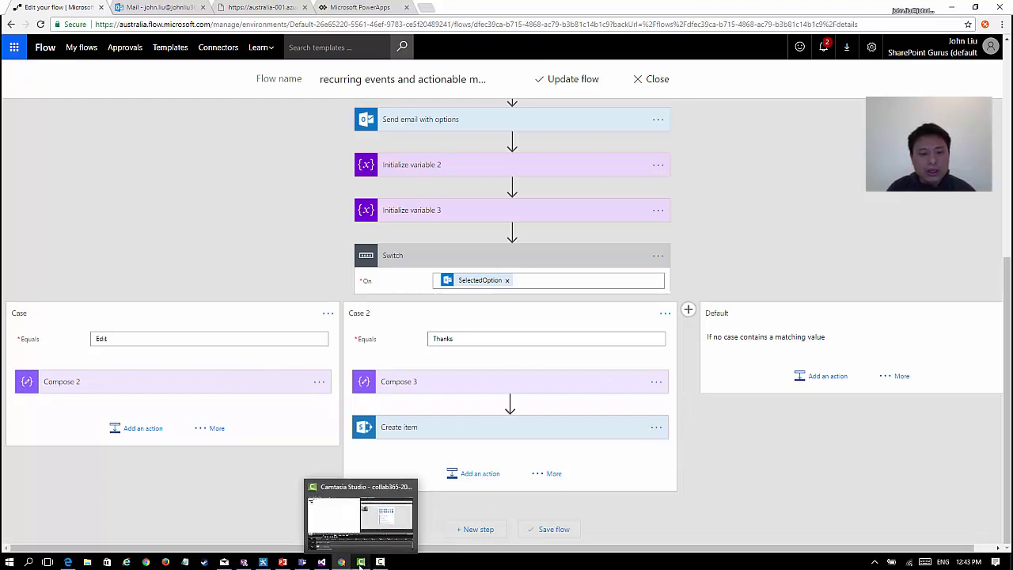